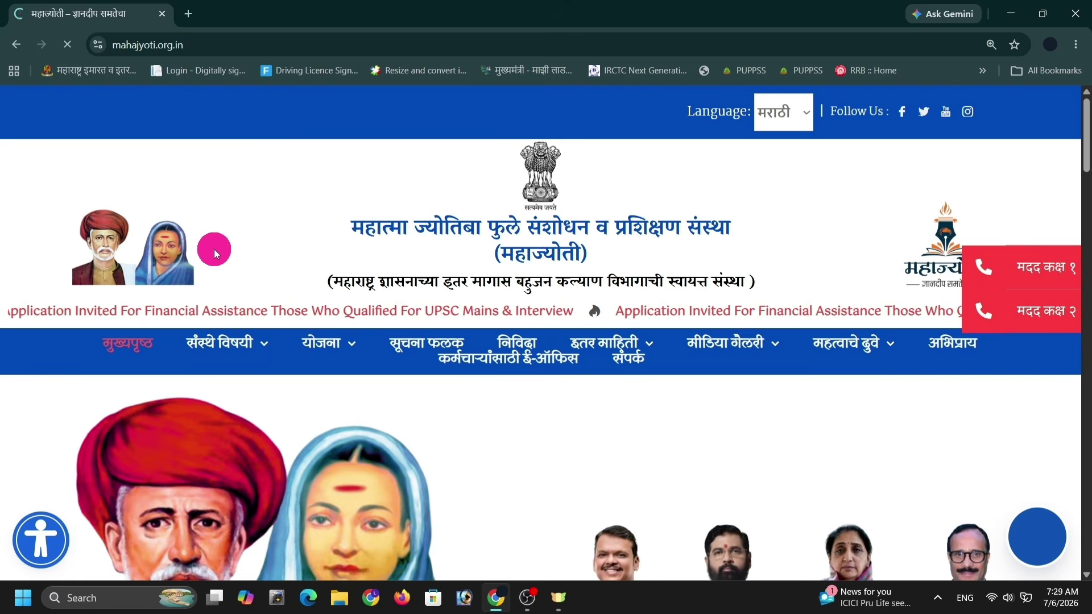
- Switch the site language to English and open the Competitive Training Program 2026-27 notice from the Notice Board
left_click(796, 111)
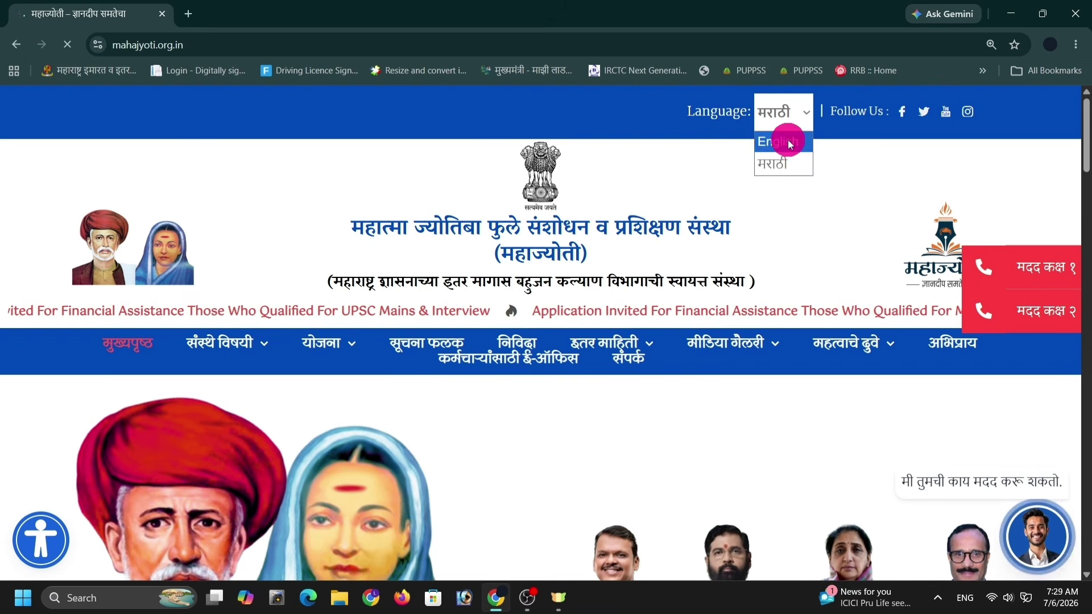
left_click(787, 139)
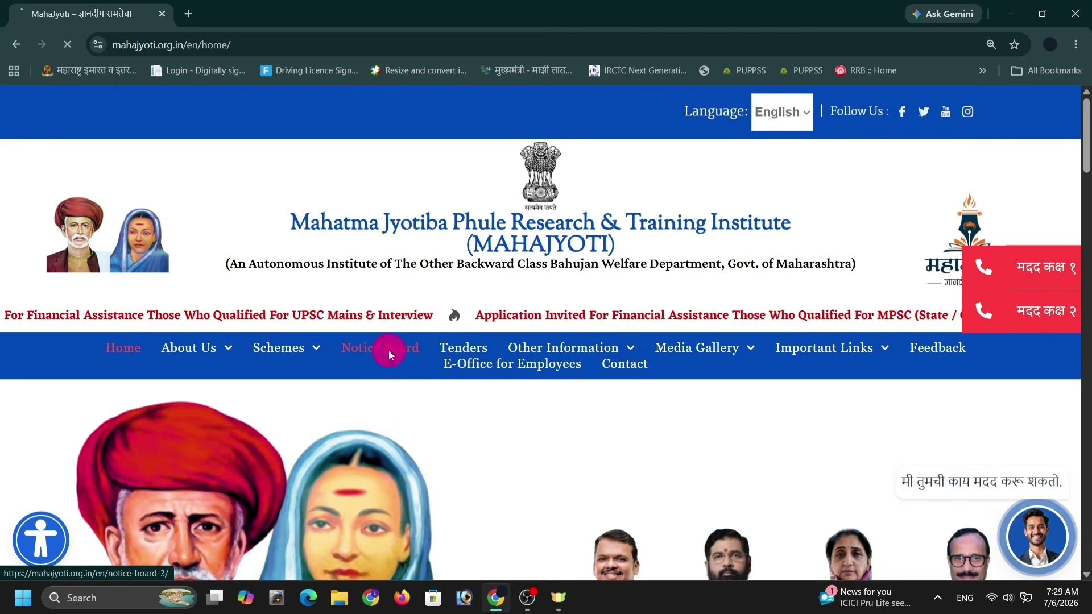
left_click(389, 354)
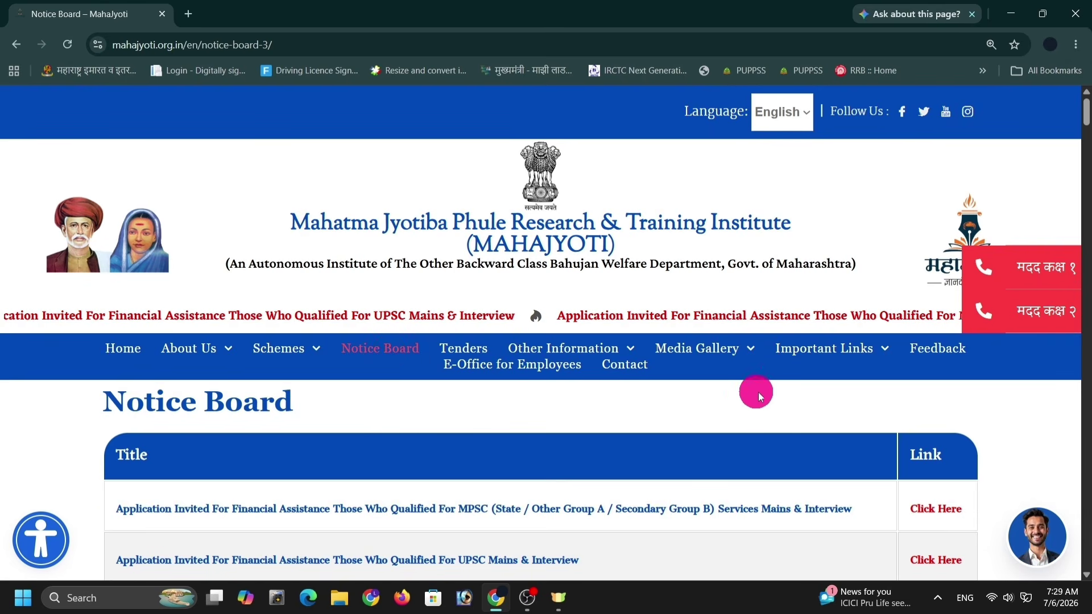
scroll(715, 398, "down", 9)
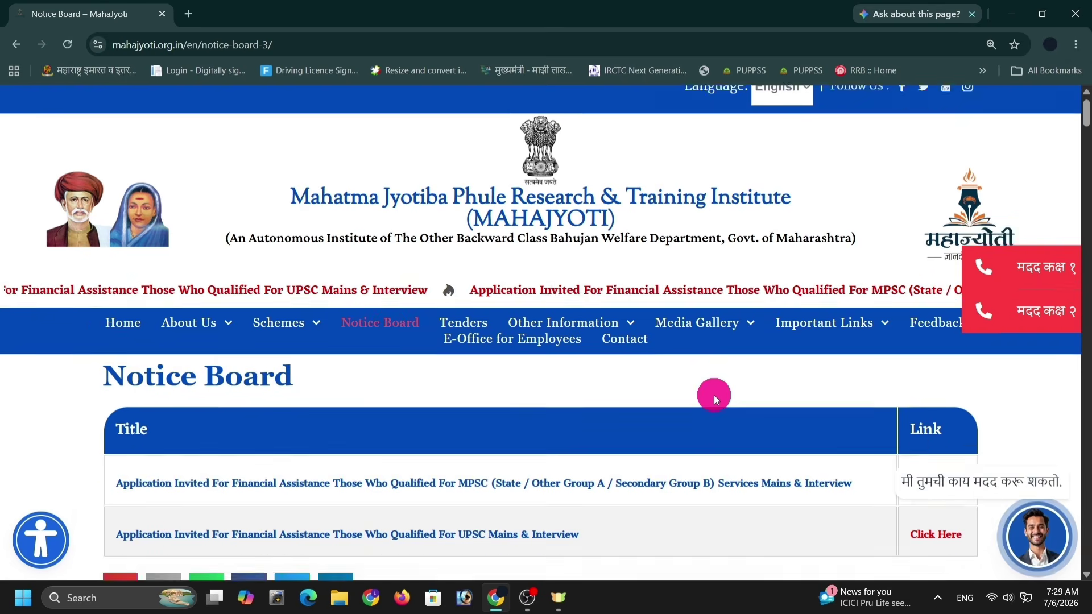
scroll(712, 396, "down", 6)
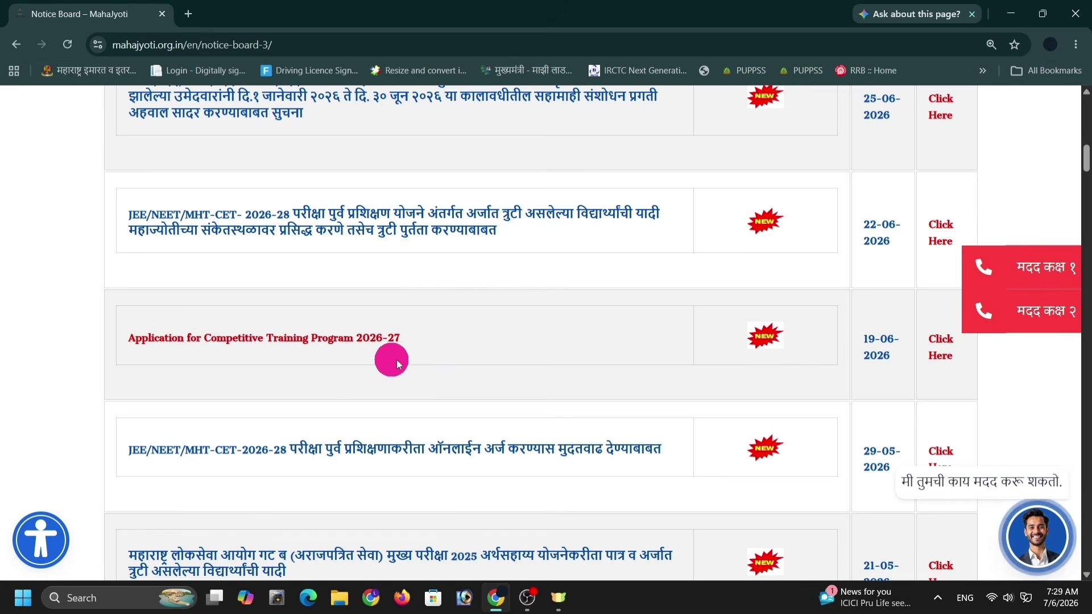
left_click(945, 368)
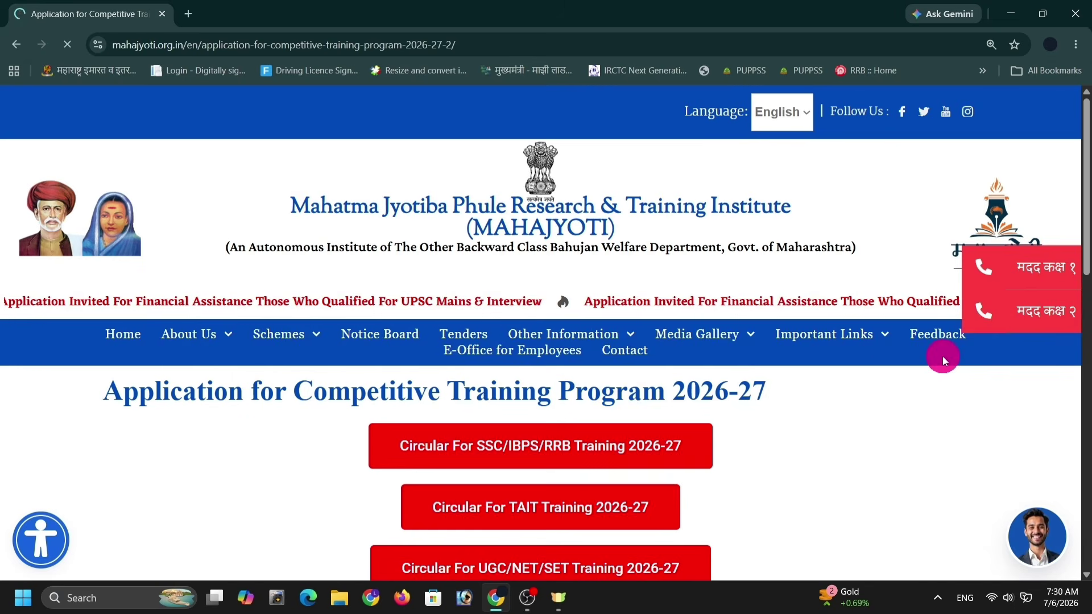
scroll(493, 373, "down", 8)
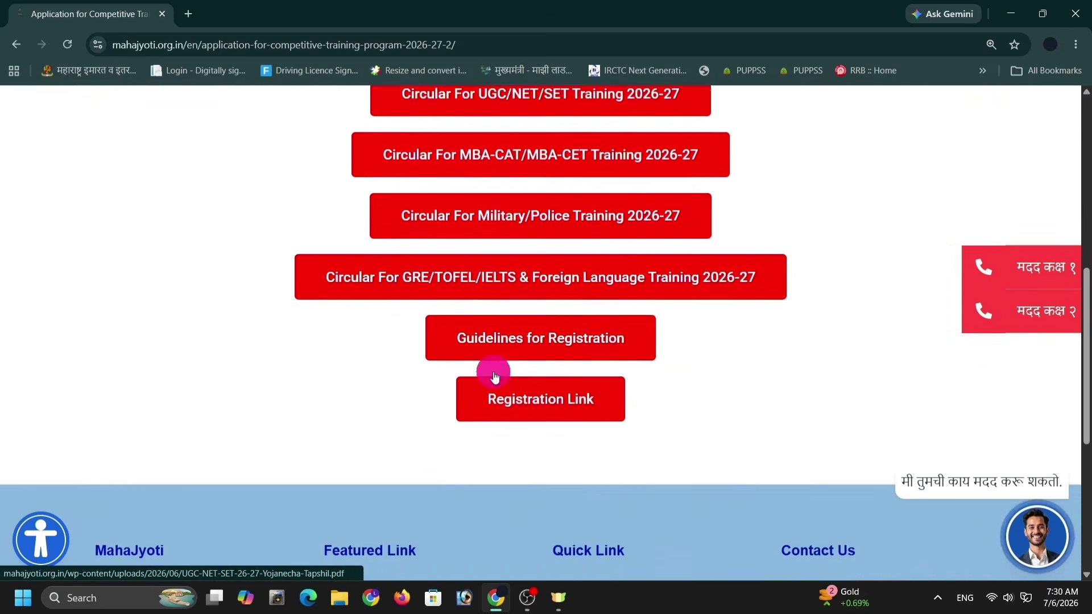
scroll(494, 372, "down", 2)
- Go to the student registration portal and start a new account from the Student Panel login
left_click(554, 314)
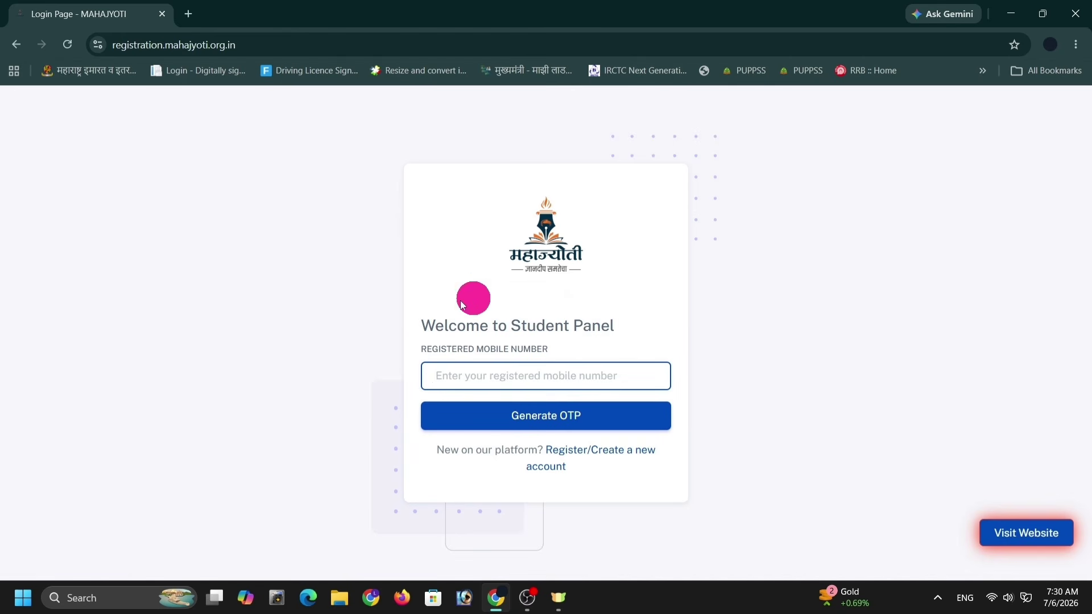
left_click(592, 455)
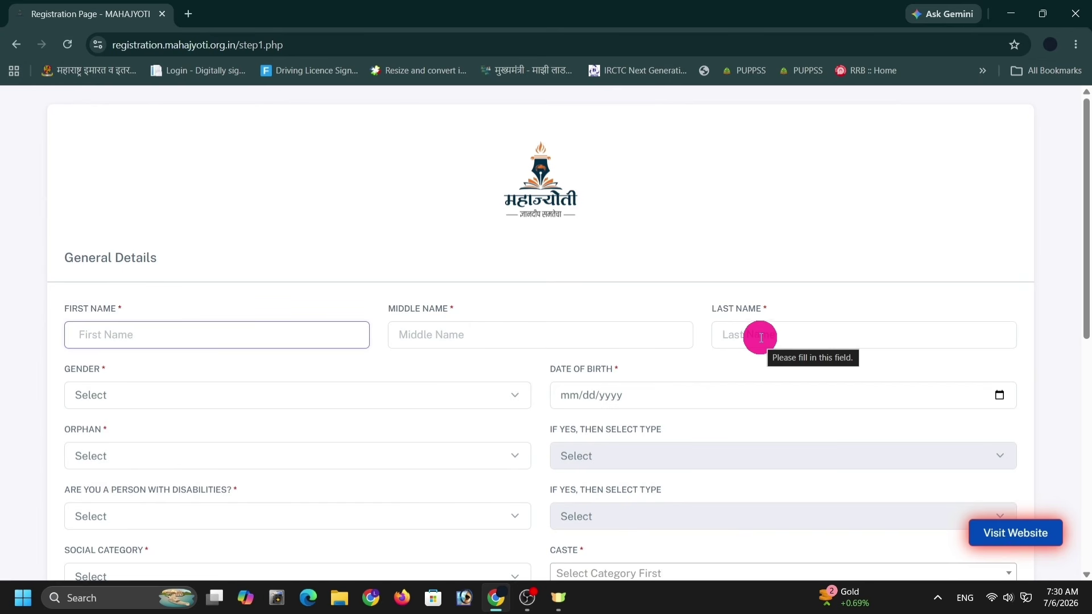
scroll(758, 325, "down", 2)
- Set Gender to Male and the Orphan answer to No
scroll(477, 264, "down", 2)
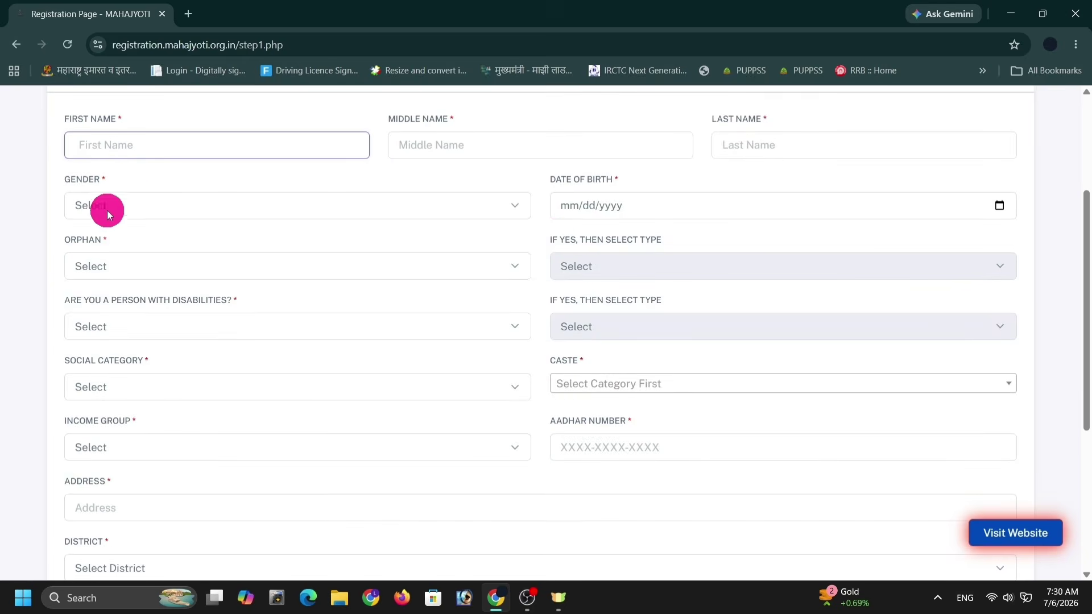
left_click(167, 209)
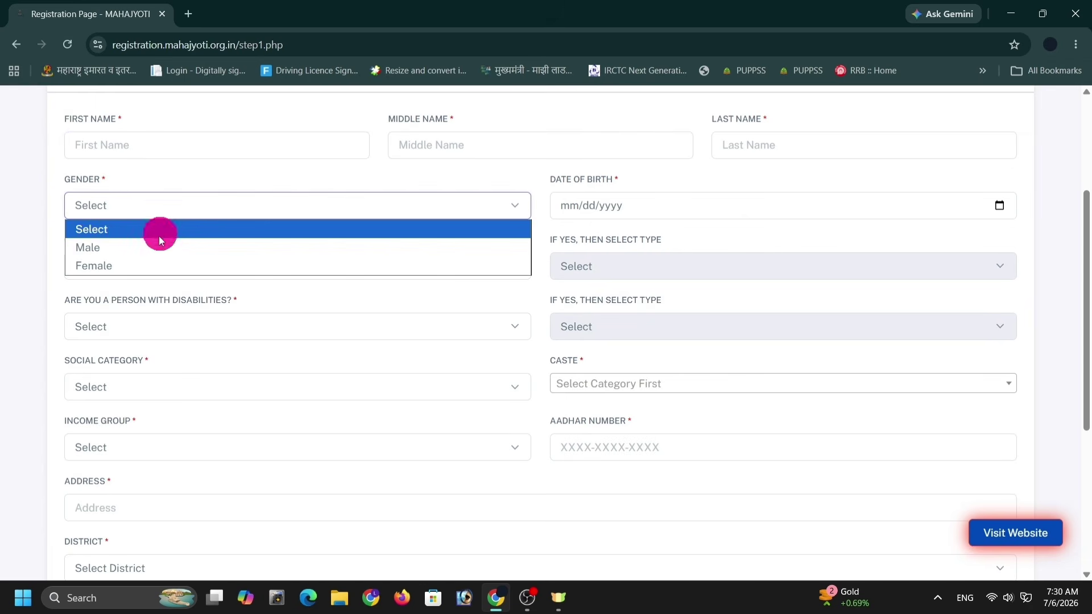
left_click(131, 250)
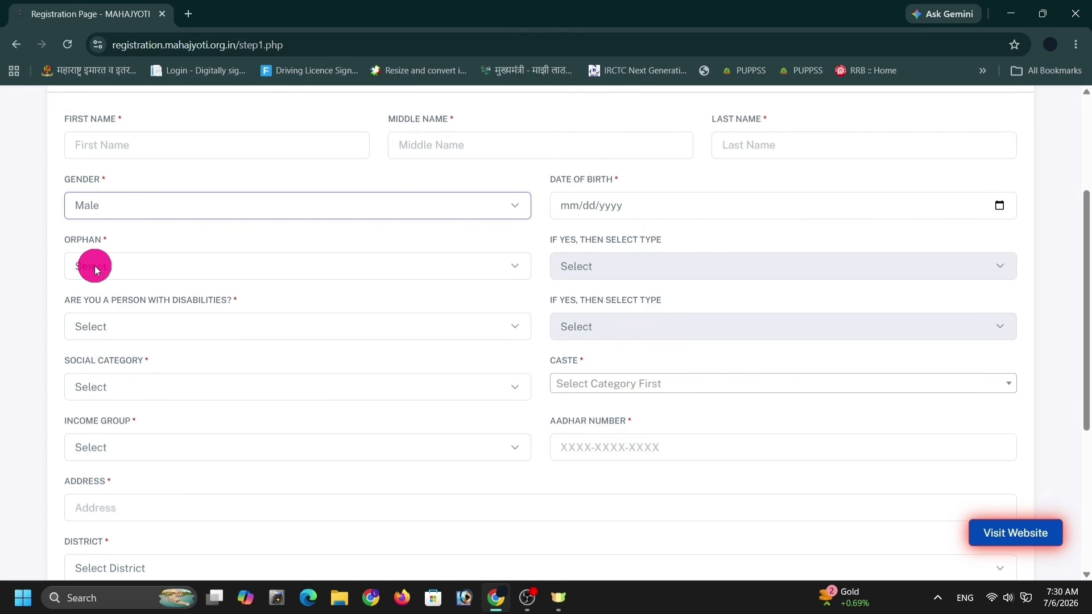
left_click(121, 266)
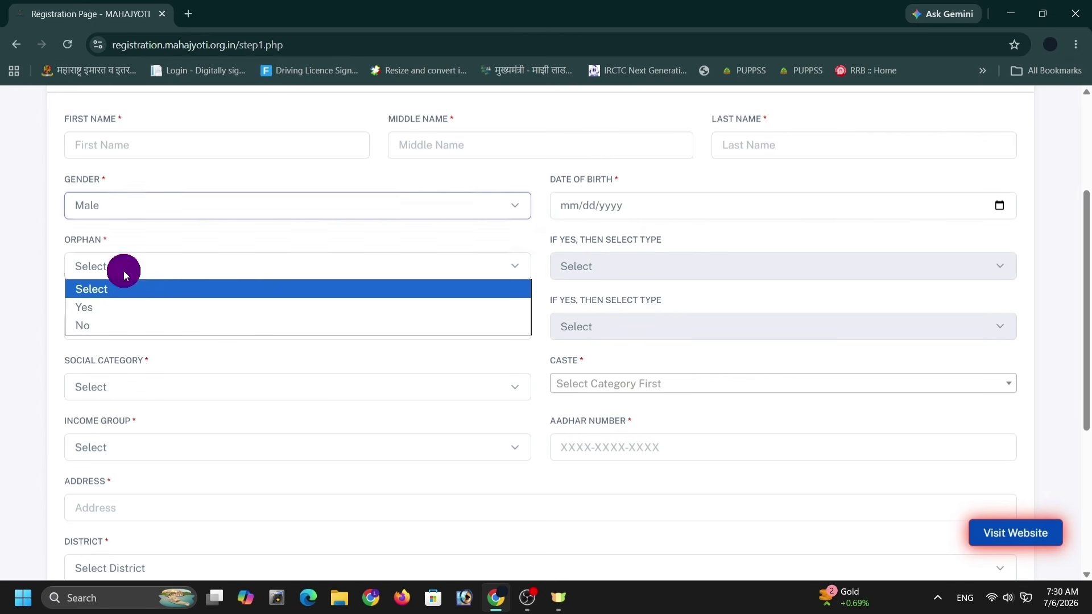
left_click(118, 308)
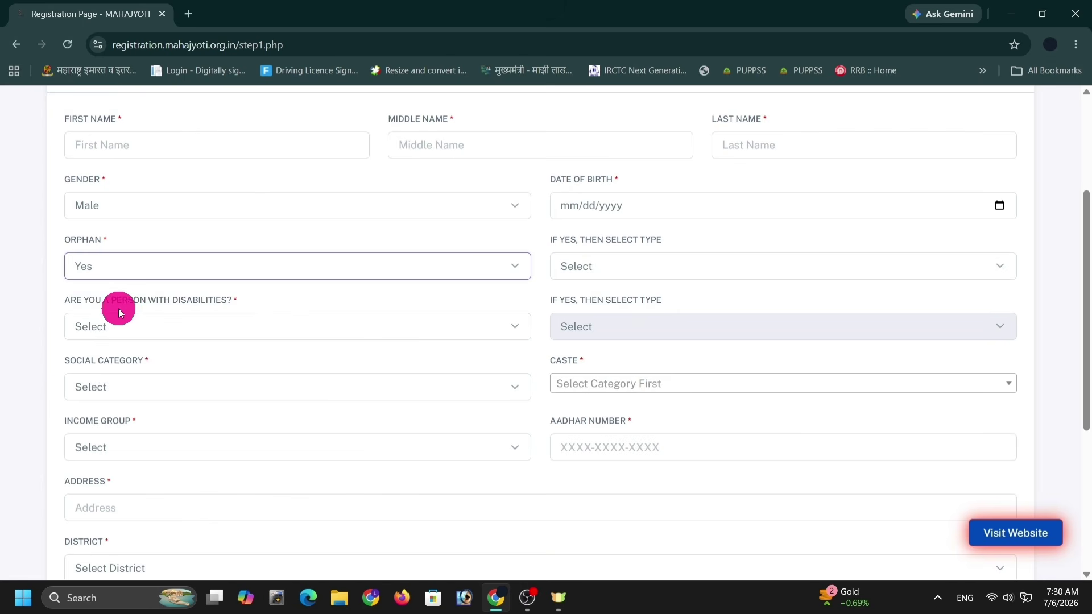
left_click(599, 270)
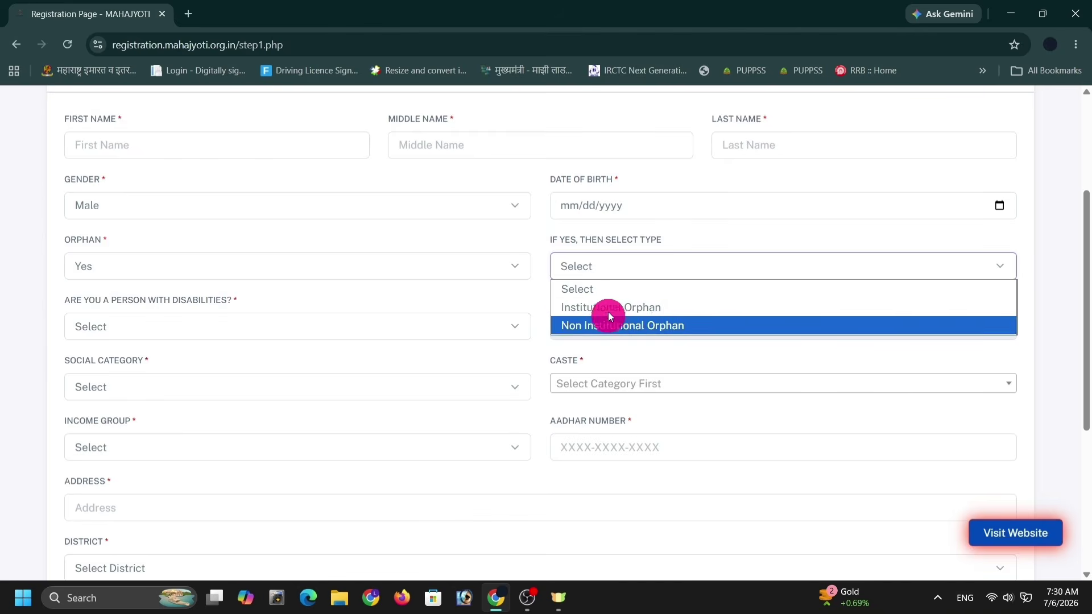
left_click(311, 289)
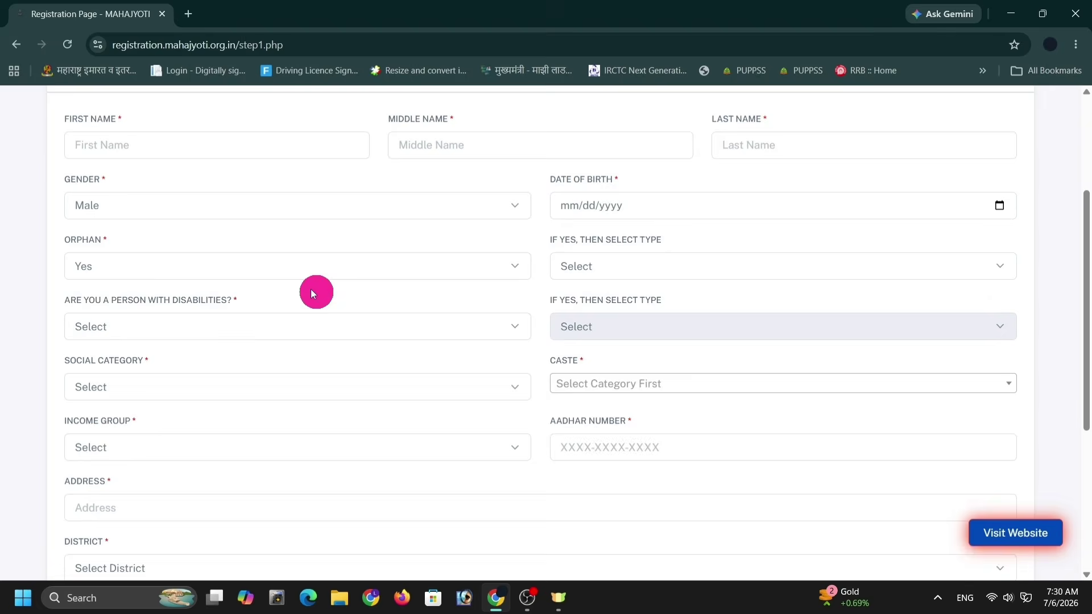
left_click(152, 278)
left_click(138, 323)
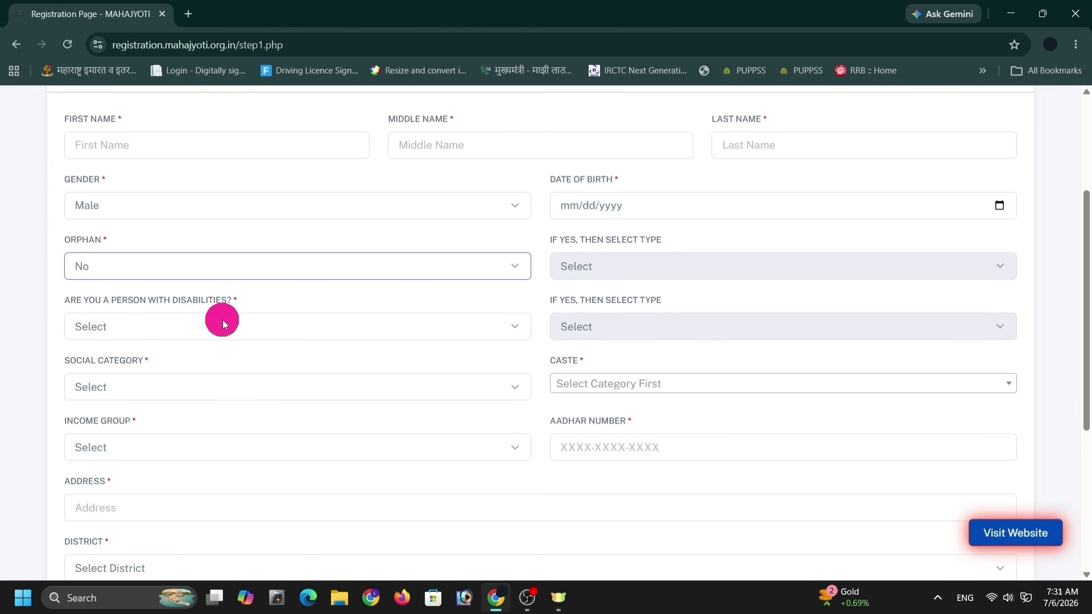
- Set the person-with-disabilities answer to No
left_click(205, 328)
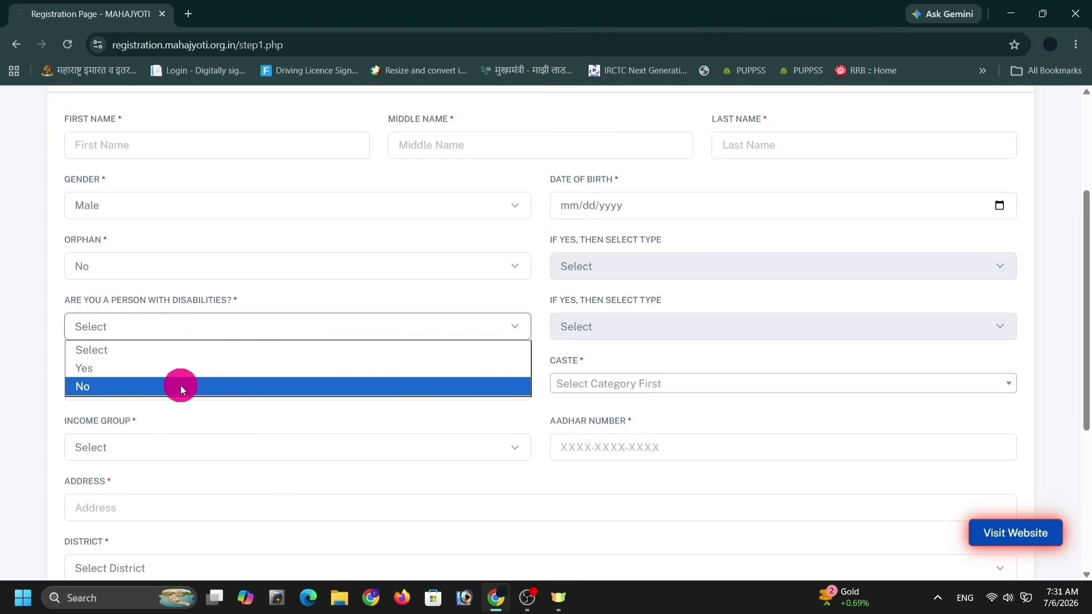
left_click(185, 368)
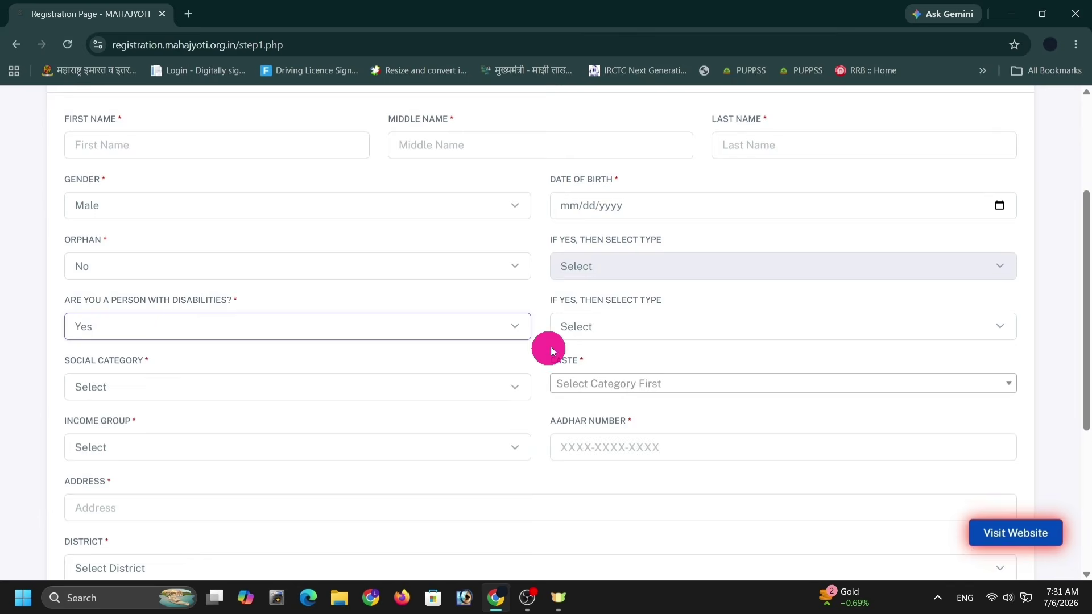
left_click(576, 331)
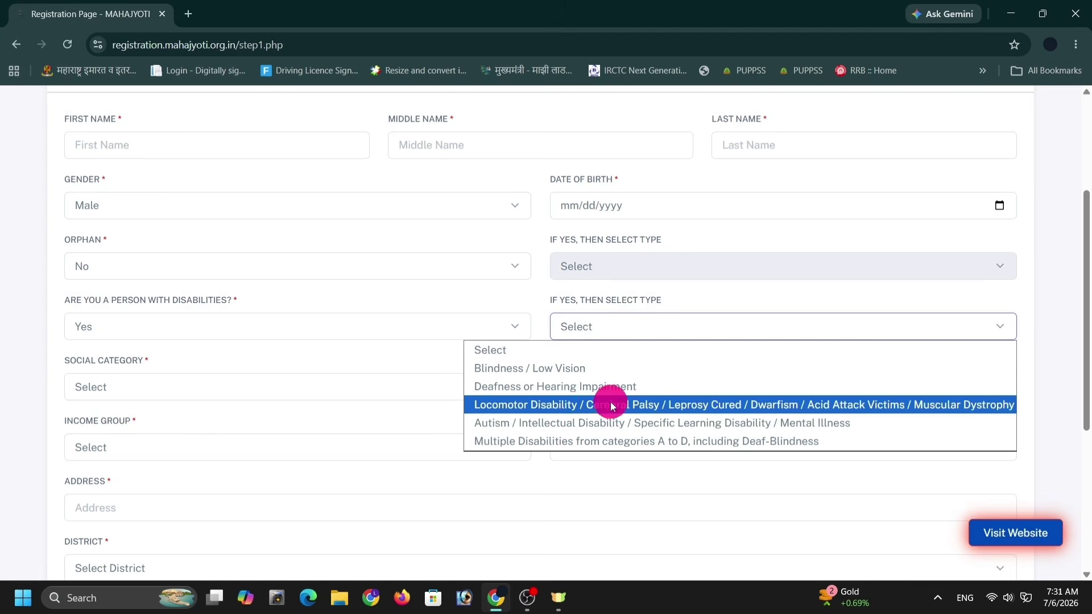
left_click(356, 314)
left_click(257, 318)
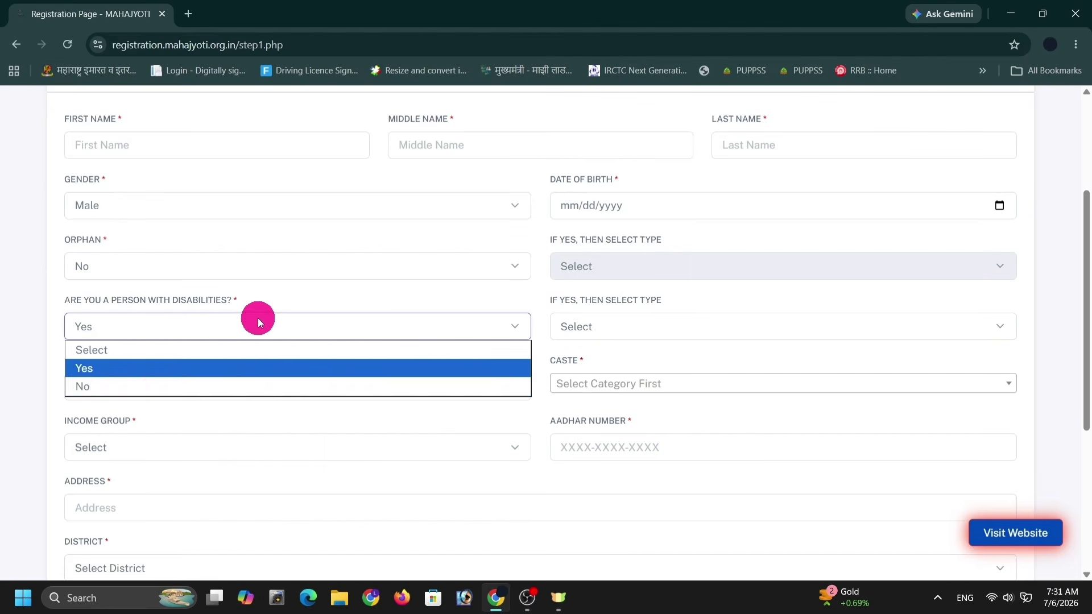
left_click(159, 386)
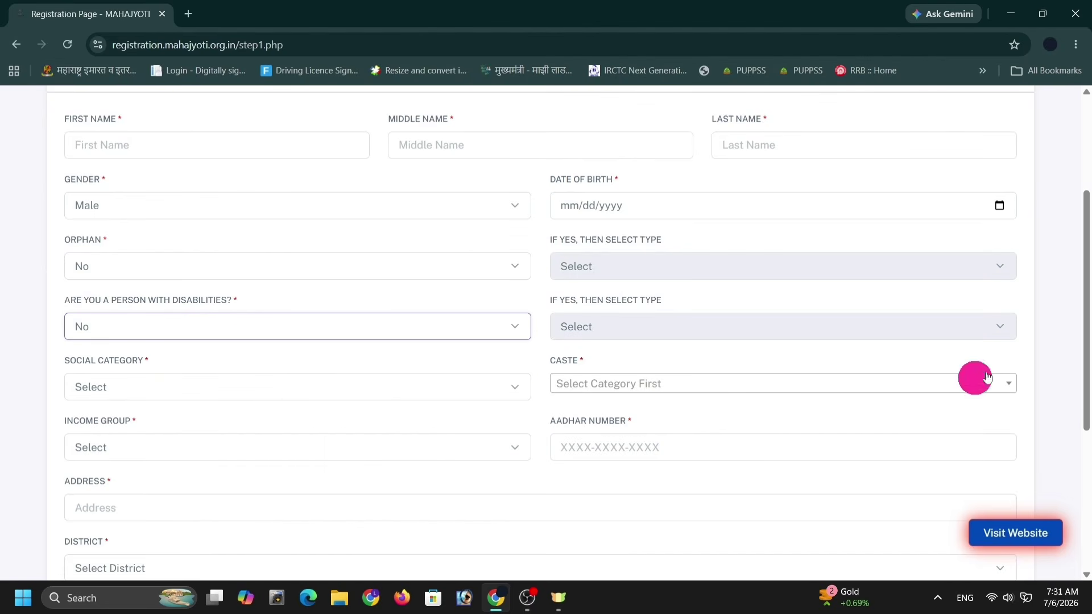
- Set Social Category to OBC and search 'kunbi' to select caste (83)Kunbi
left_click(159, 401)
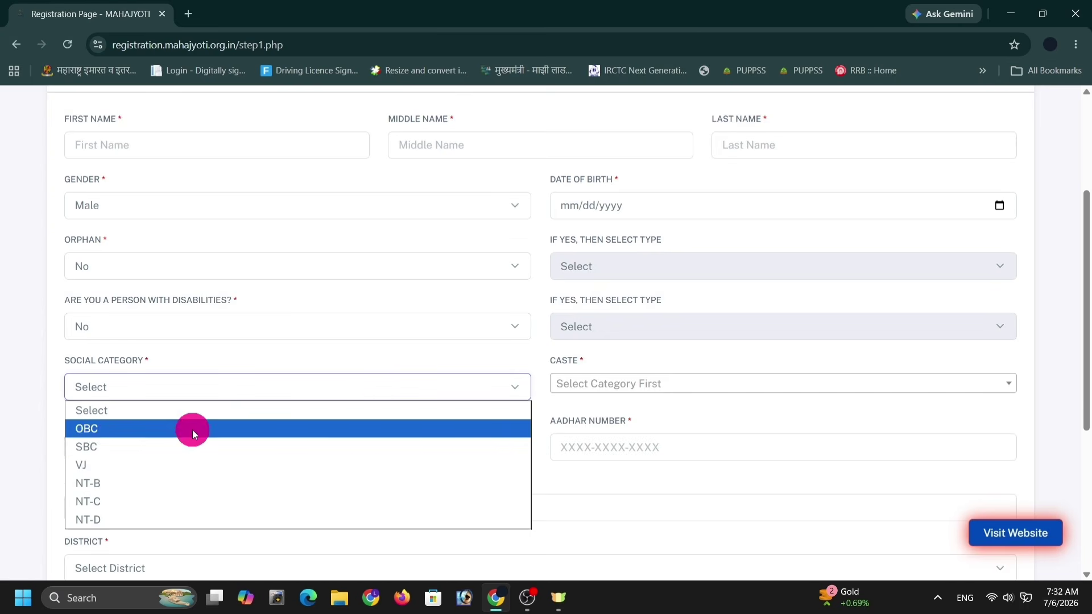
left_click(183, 432)
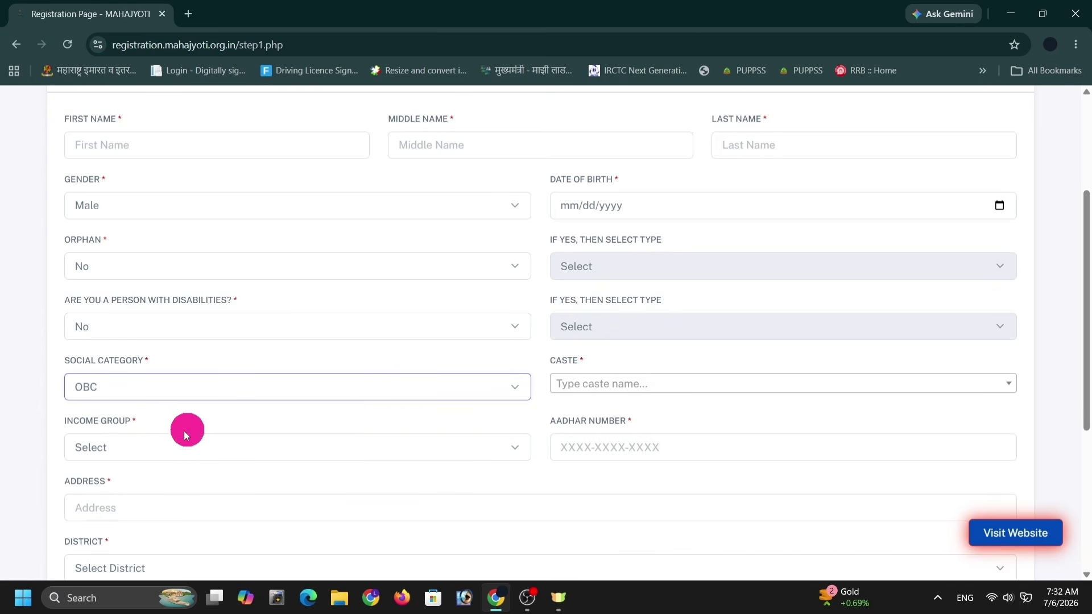
left_click(574, 384)
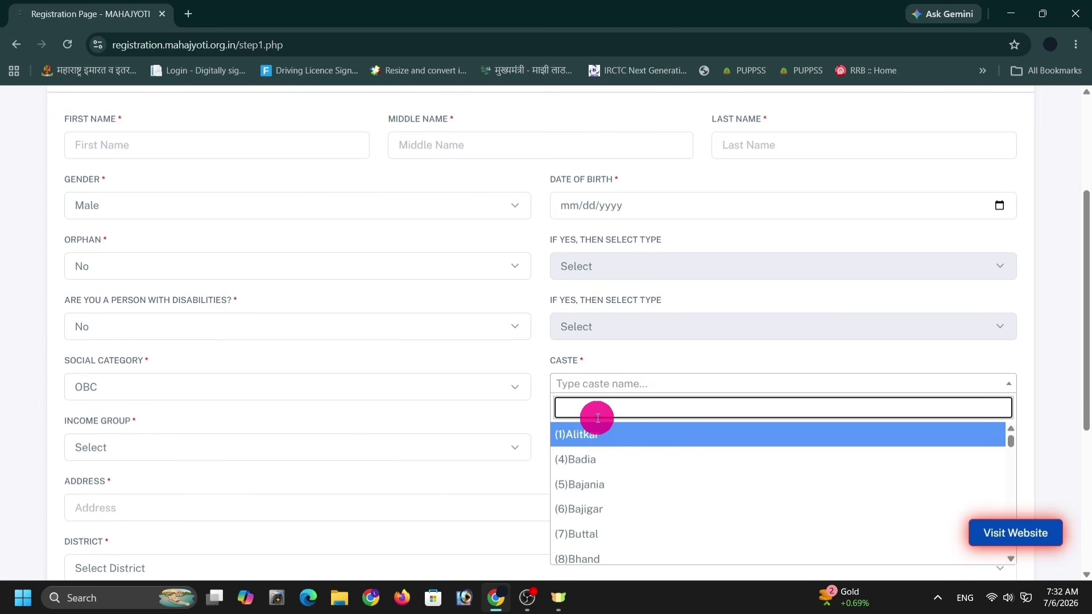
type("kun")
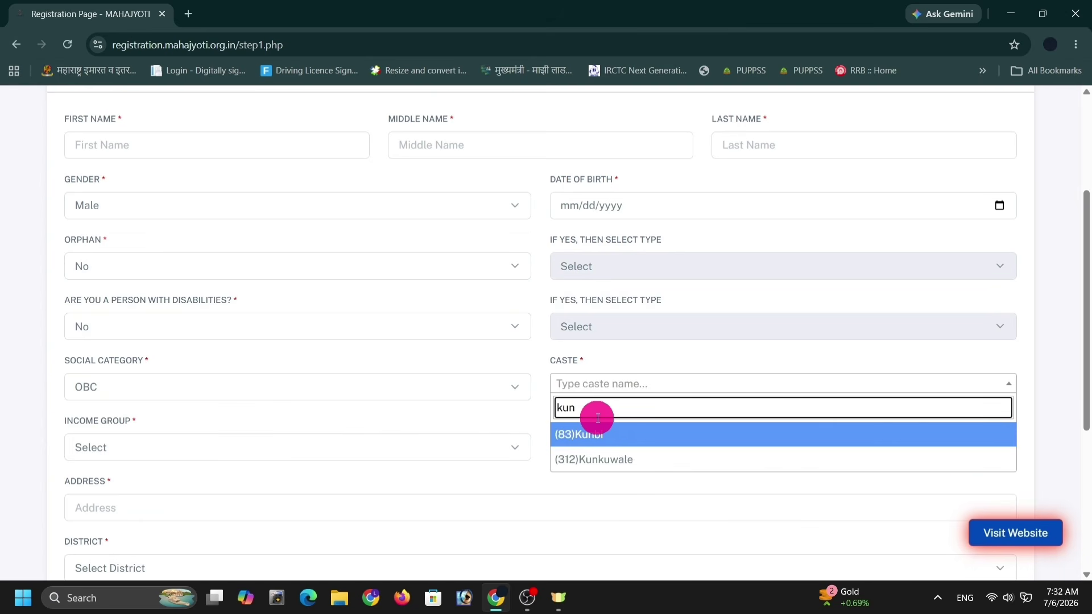
type("bi")
left_click(614, 434)
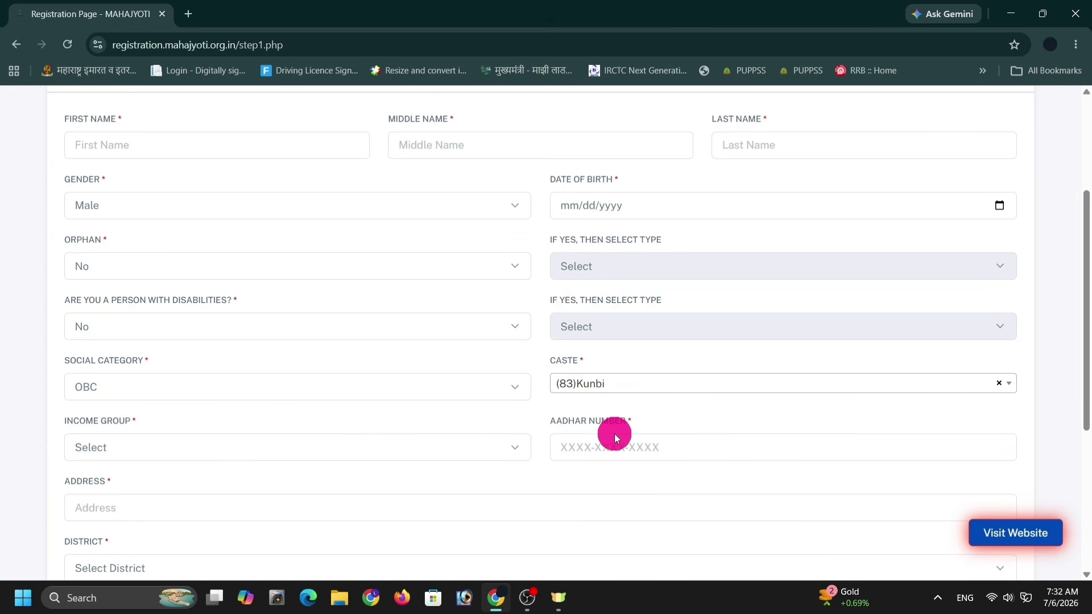
scroll(183, 343, "down", 2)
left_click(251, 361)
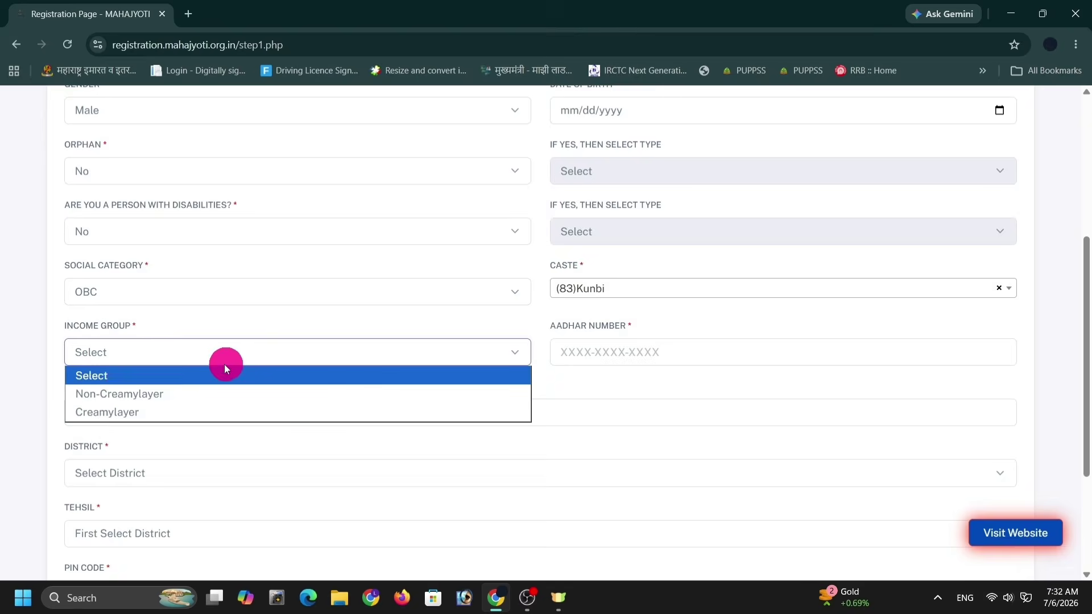
- Choose Non-Creamylayer as the income group and enter the Aadhaar number and address
left_click(167, 398)
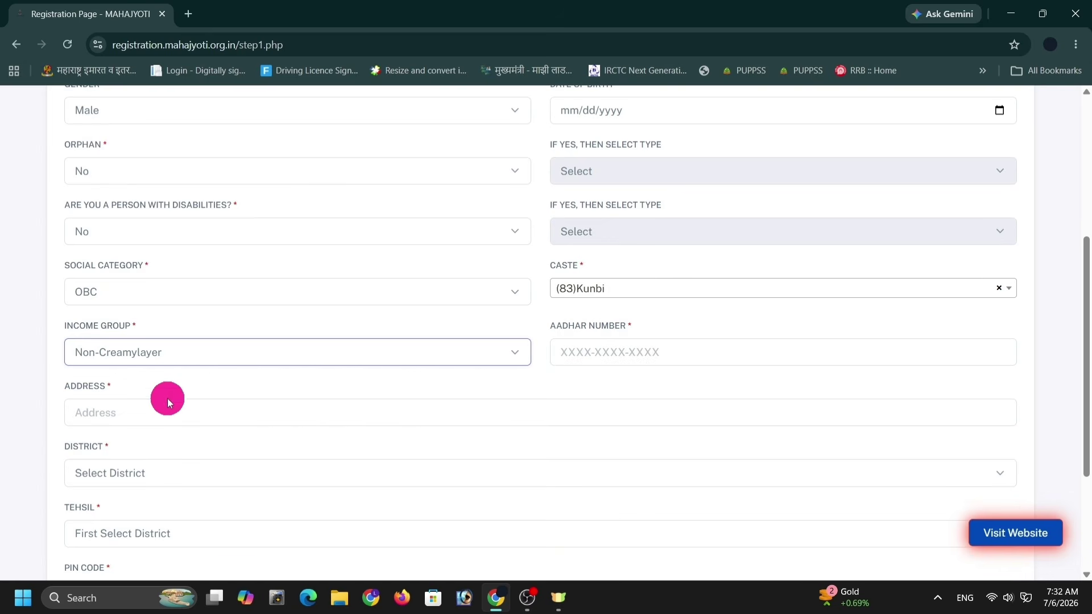
left_click(704, 352)
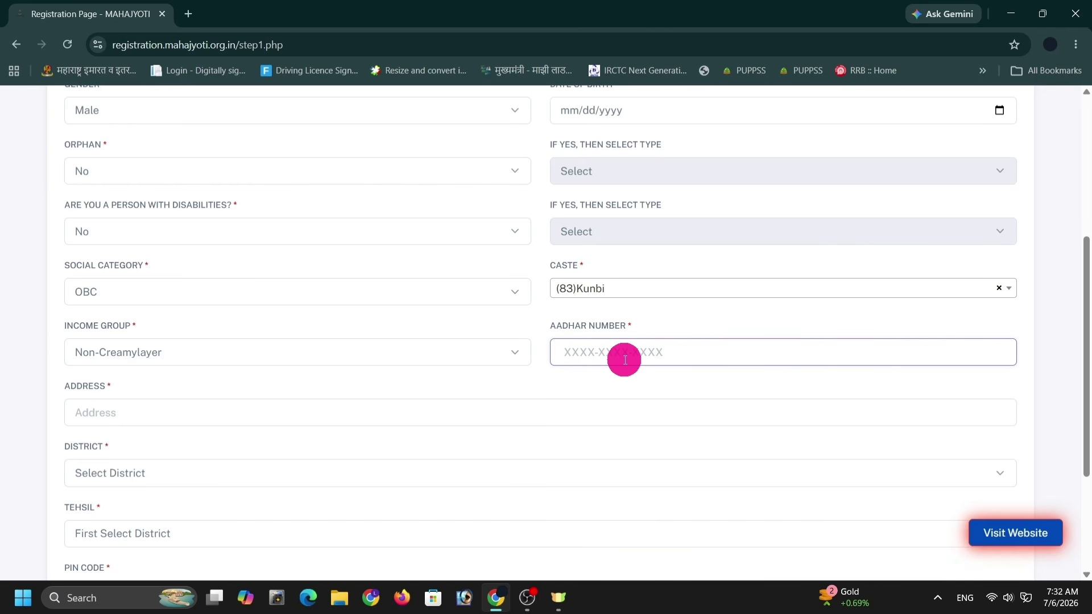
left_click(134, 416)
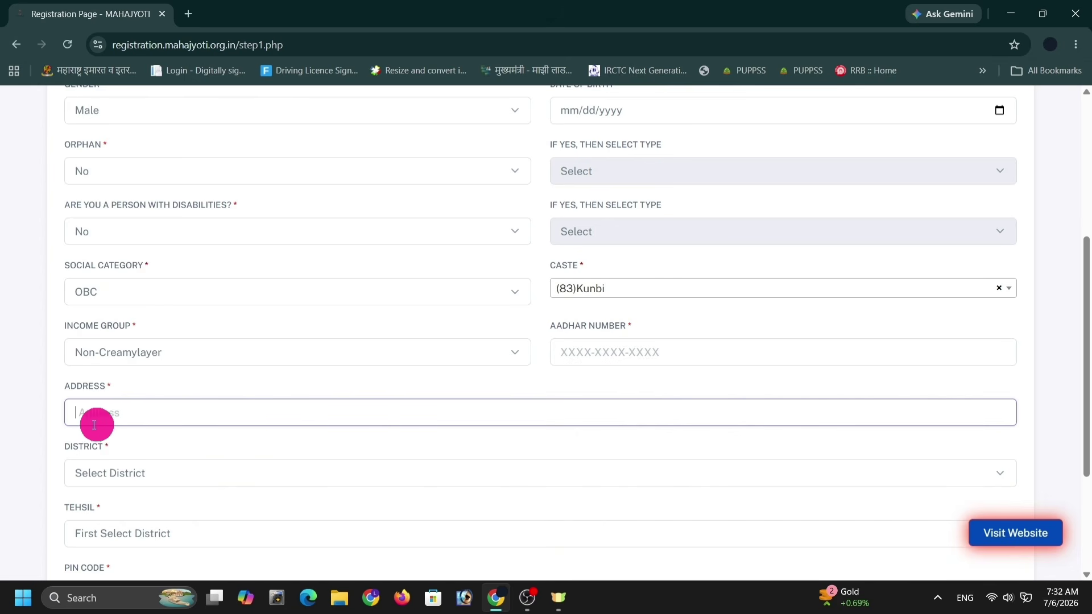
scroll(191, 407, "down", 2)
scroll(191, 407, "down", 2)
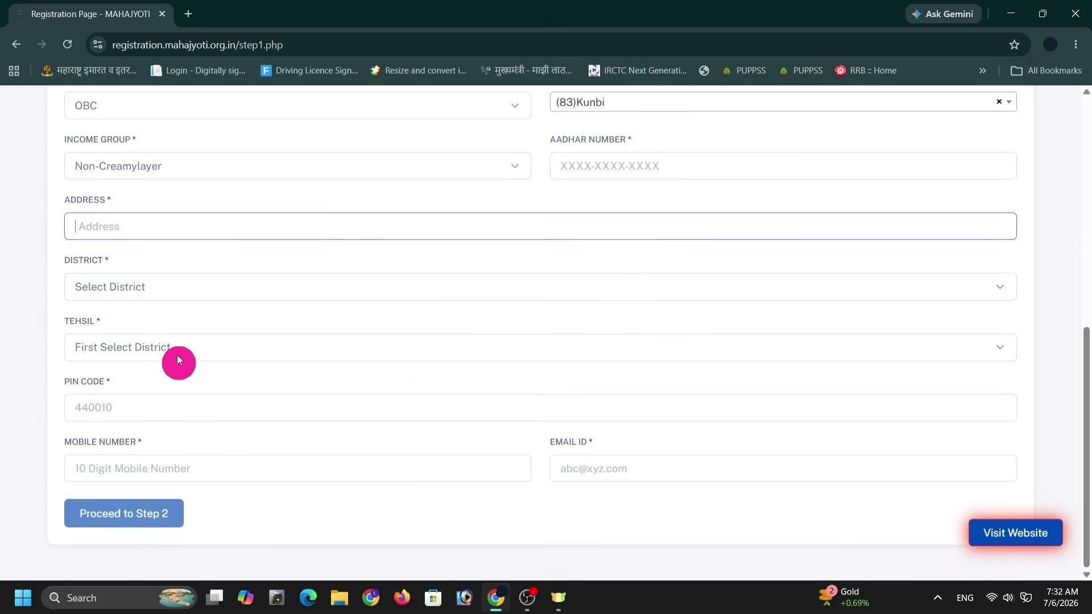
- Select district Bhandara and tehsil Sakoli, enter PIN, mobile and e-mail, and proceed to Step 2
left_click(182, 292)
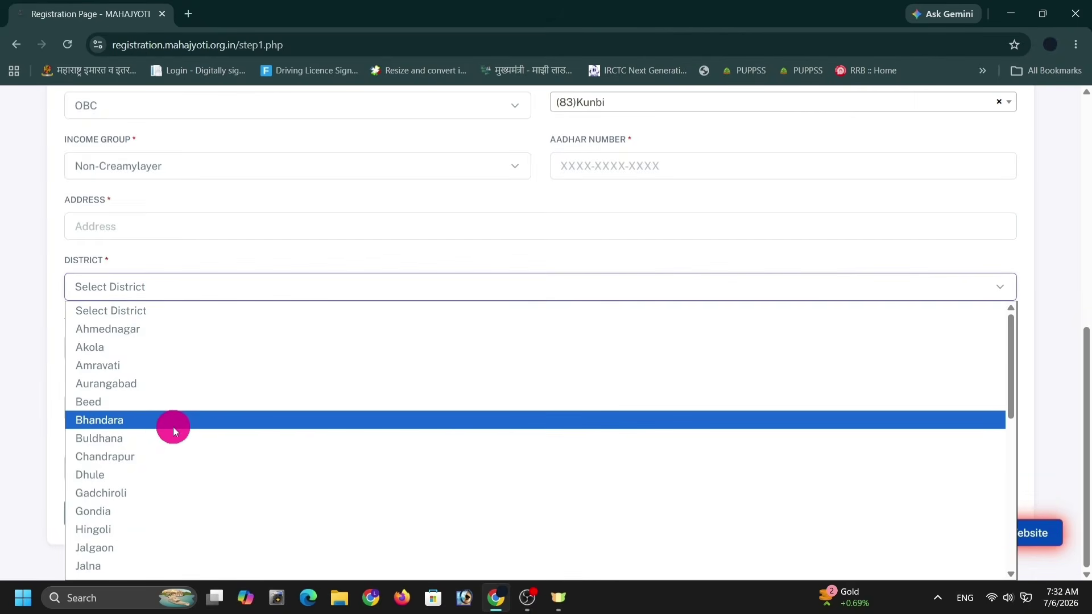
left_click(132, 420)
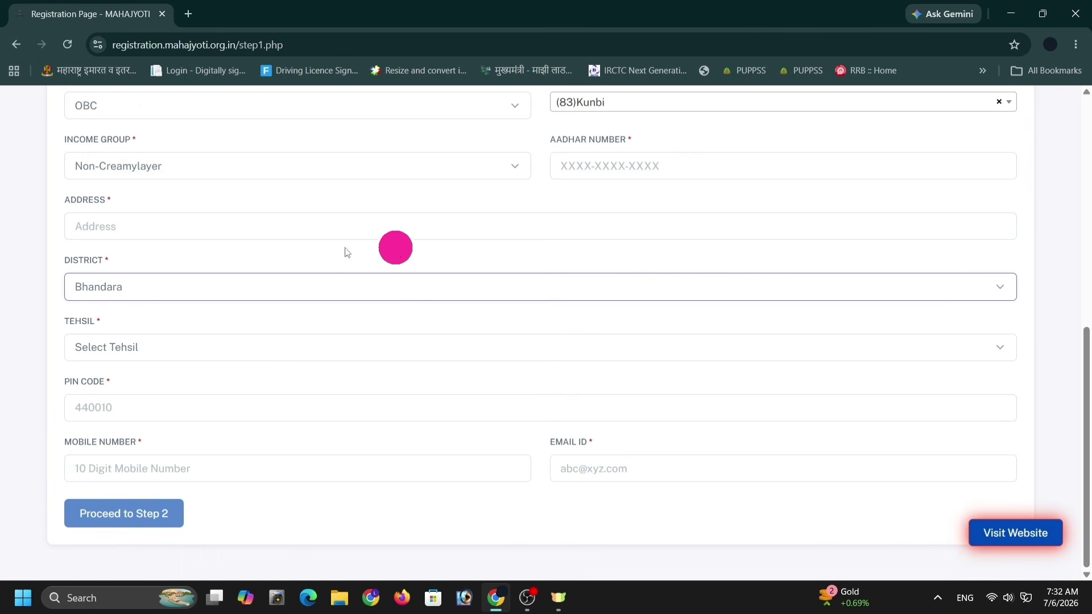
left_click(150, 353)
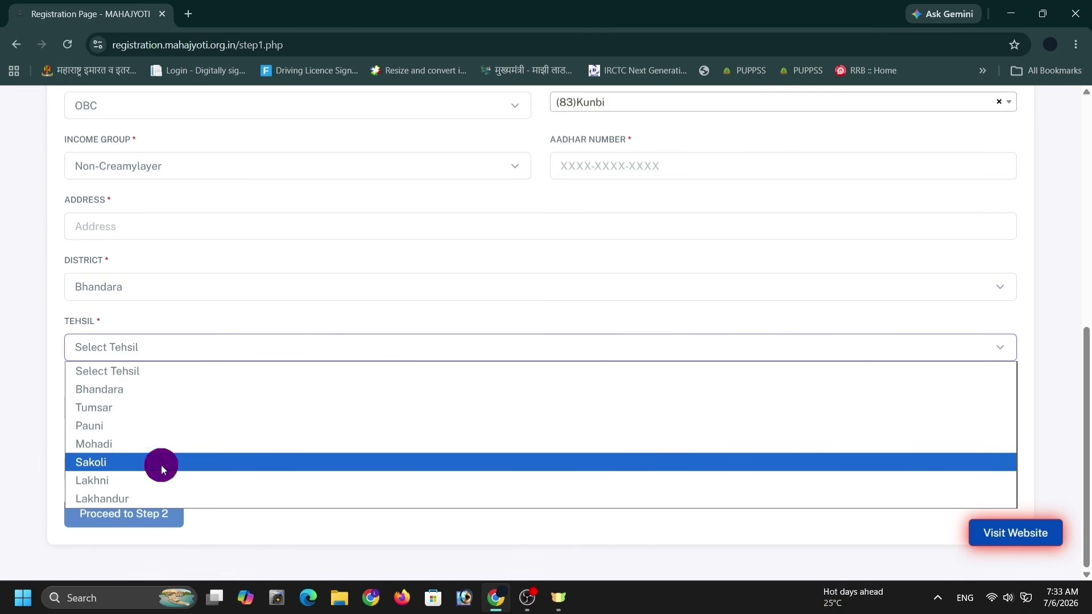
left_click(161, 466)
left_click(177, 416)
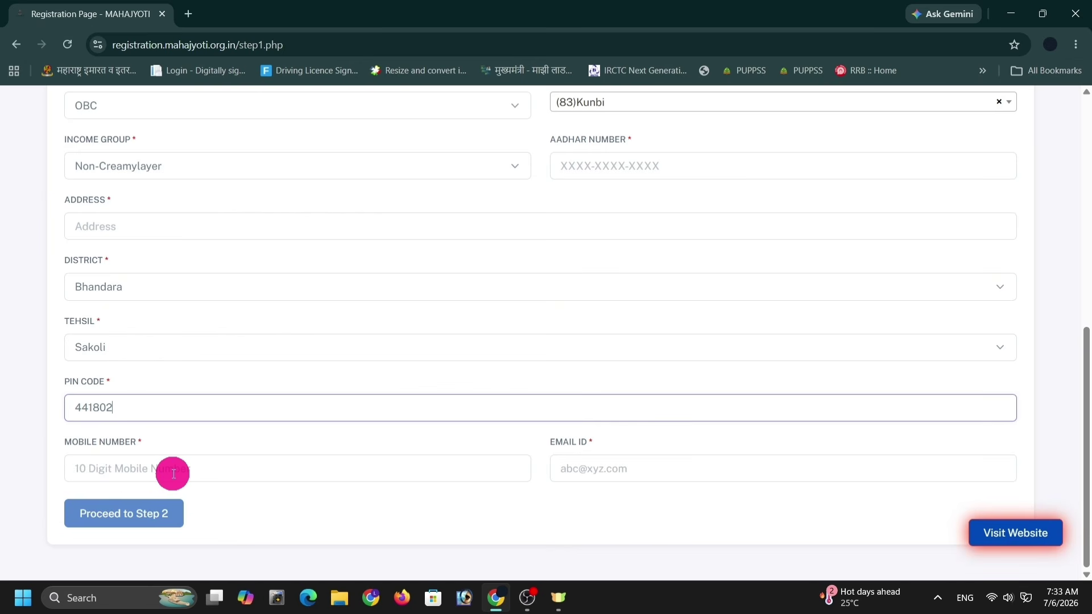
left_click(258, 467)
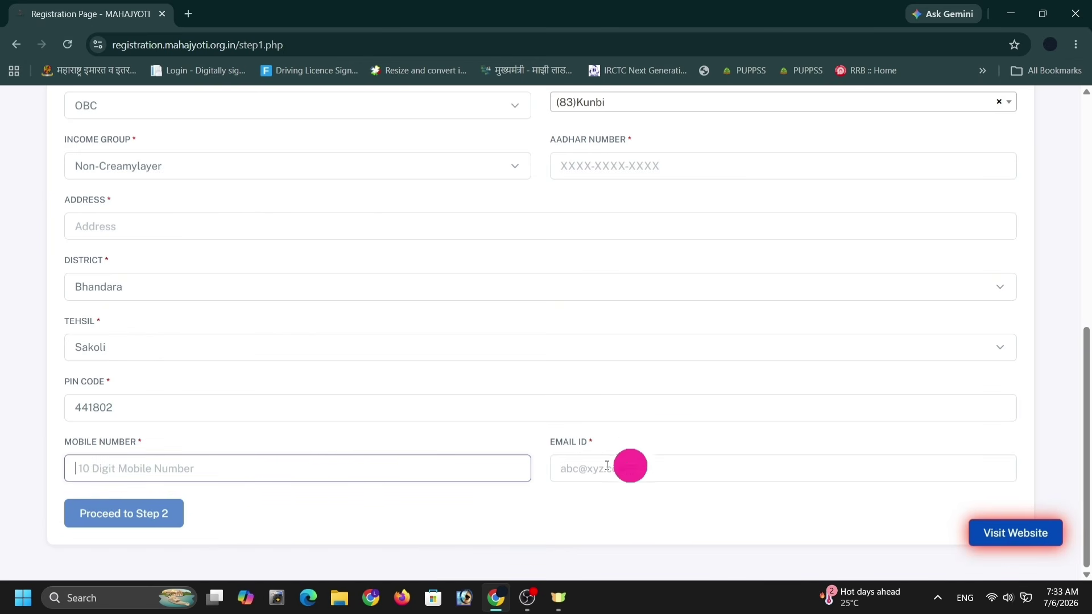
left_click(660, 469)
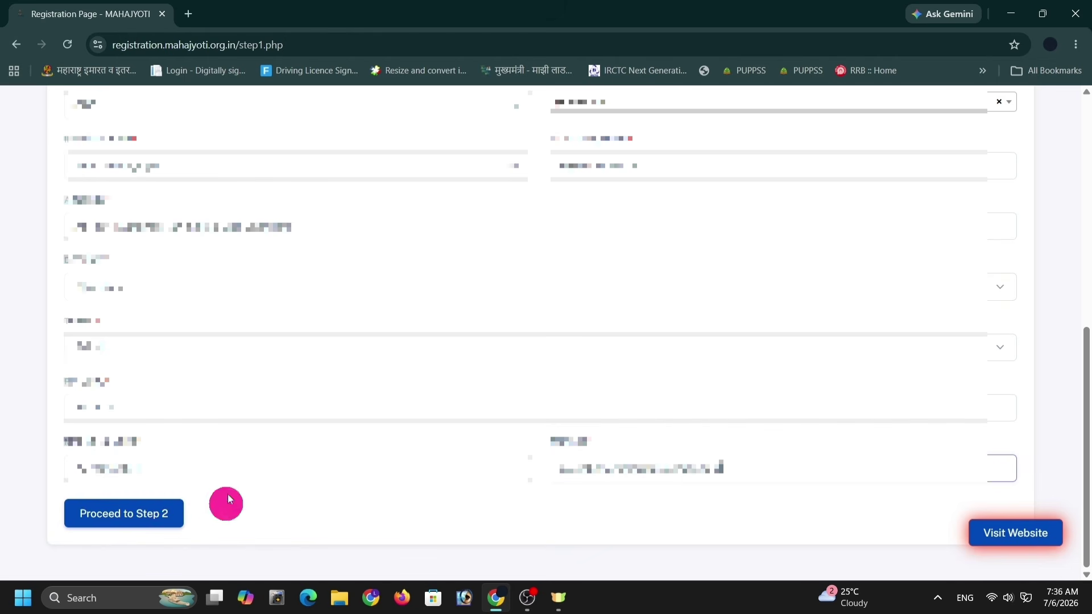
left_click(126, 518)
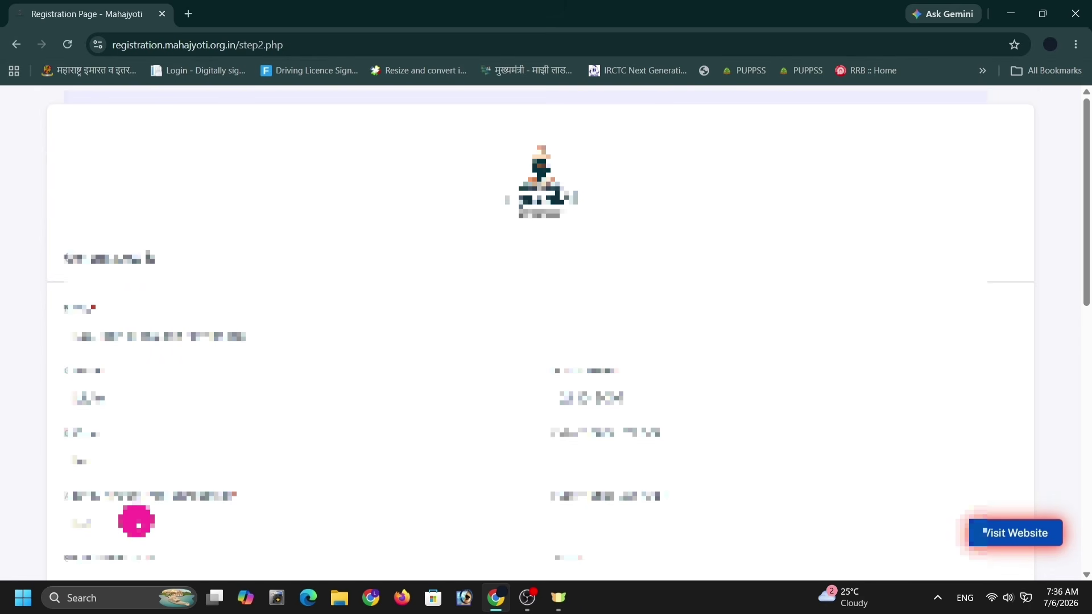
- Scroll down the Step 2 summary to the Required Documents section
scroll(307, 282, "down", 3)
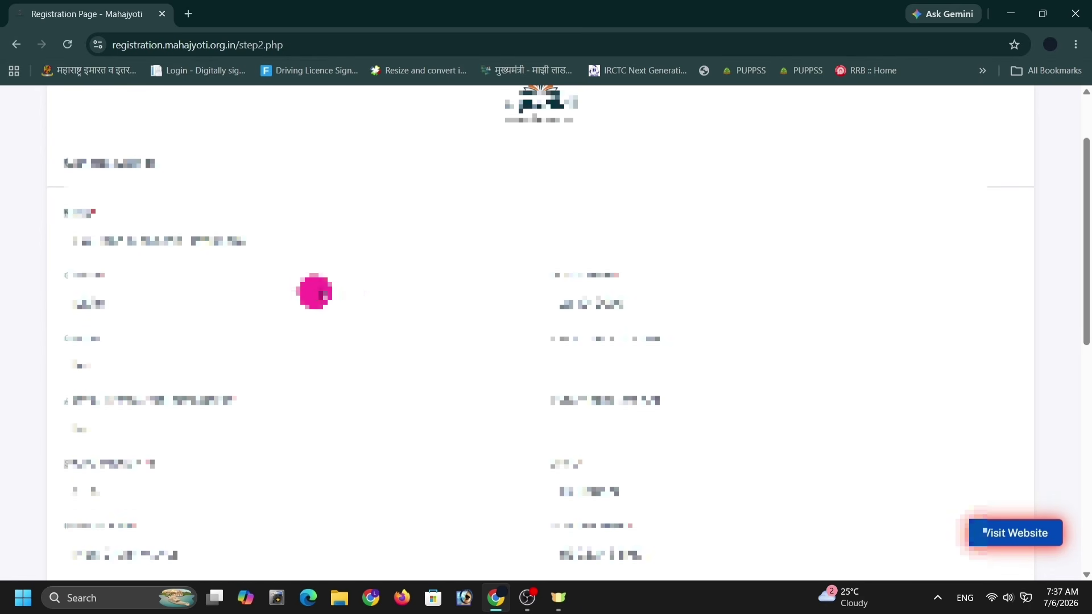
scroll(353, 307, "down", 4)
scroll(353, 311, "down", 3)
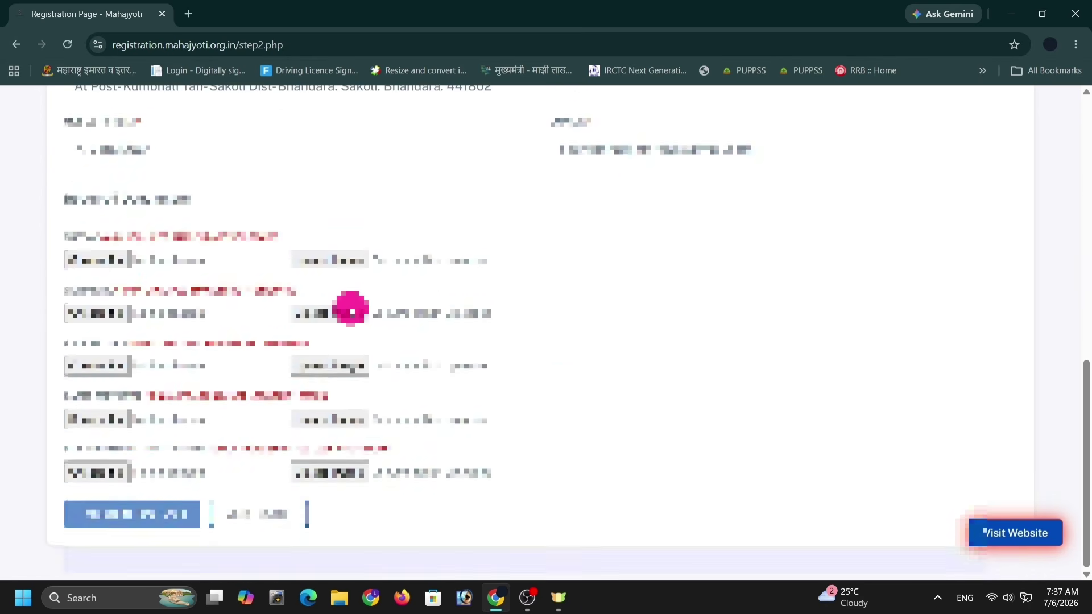
scroll(285, 398, "up", 1)
scroll(121, 387, "down", 2)
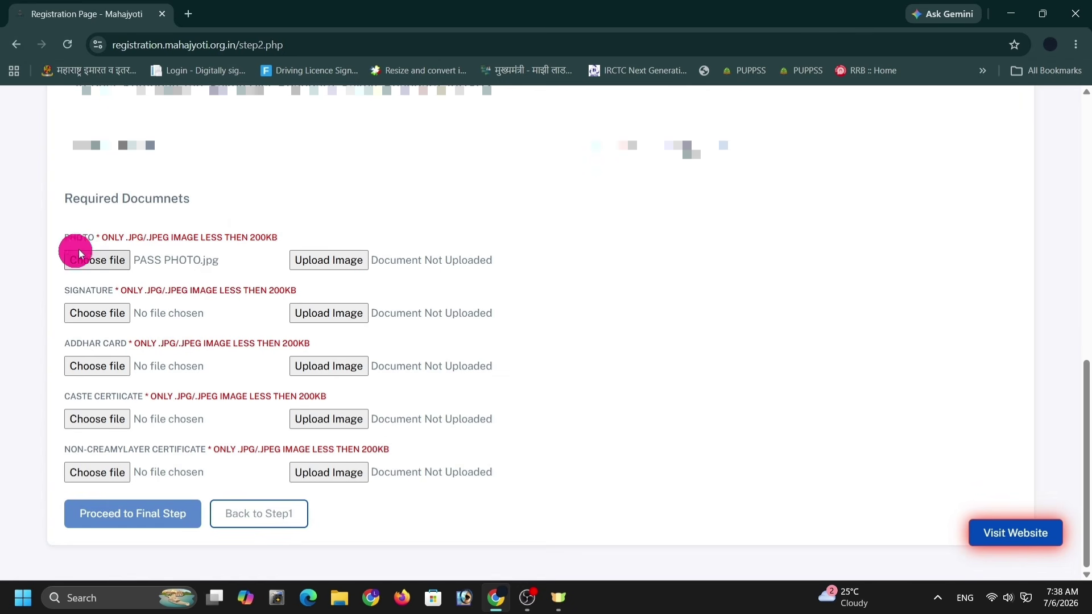
- Choose PASS PHOTO as the photo file and the signature image as the signature file
left_click(104, 265)
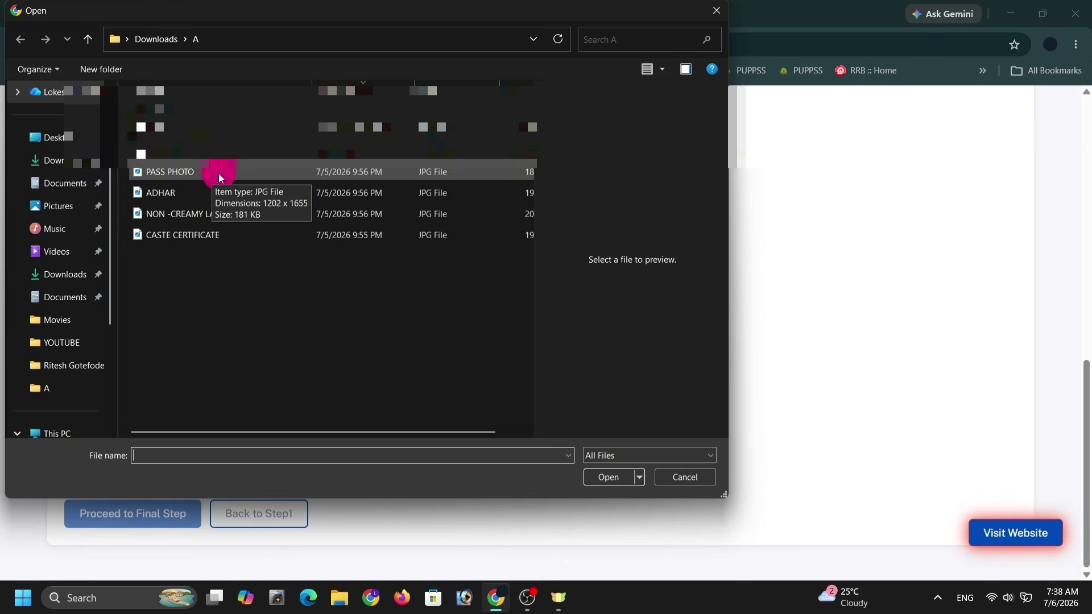
double_click(220, 175)
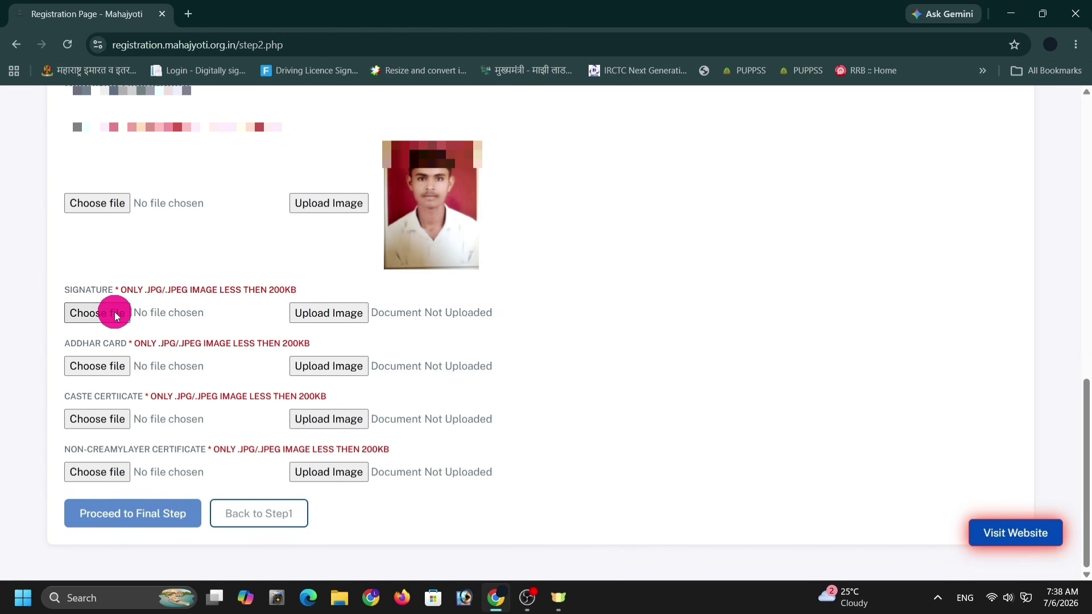
left_click(85, 318)
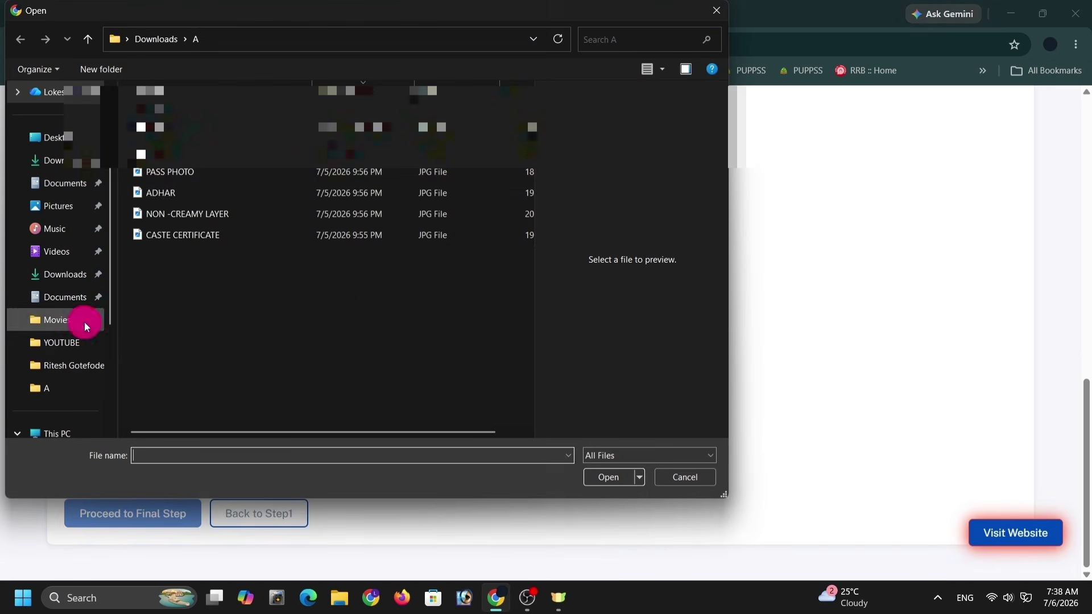
double_click(209, 150)
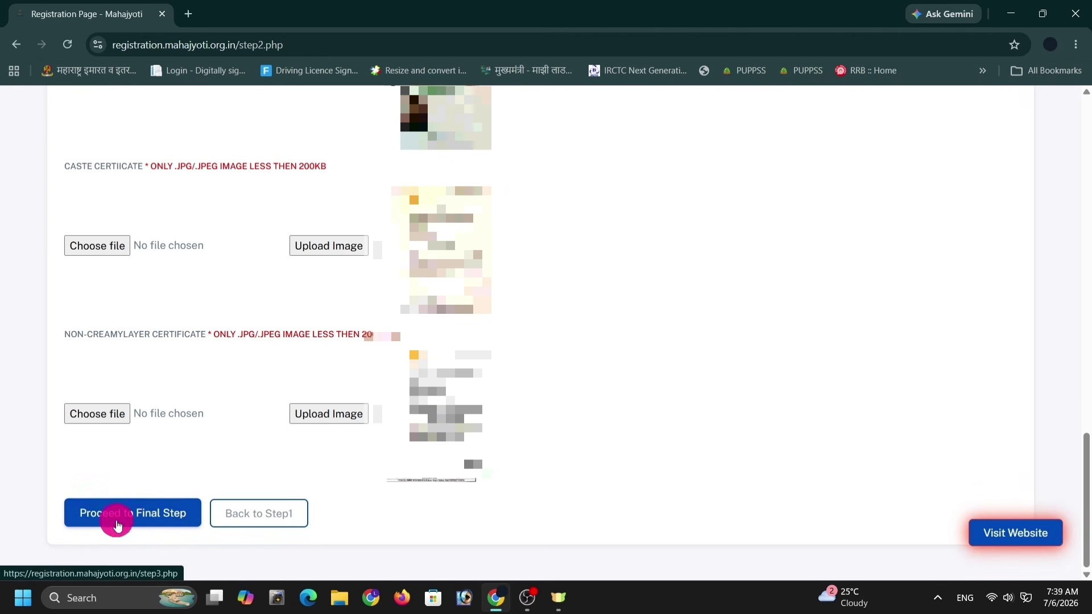
- Proceed to the final step and verify the OTP received on the mobile
left_click(140, 513)
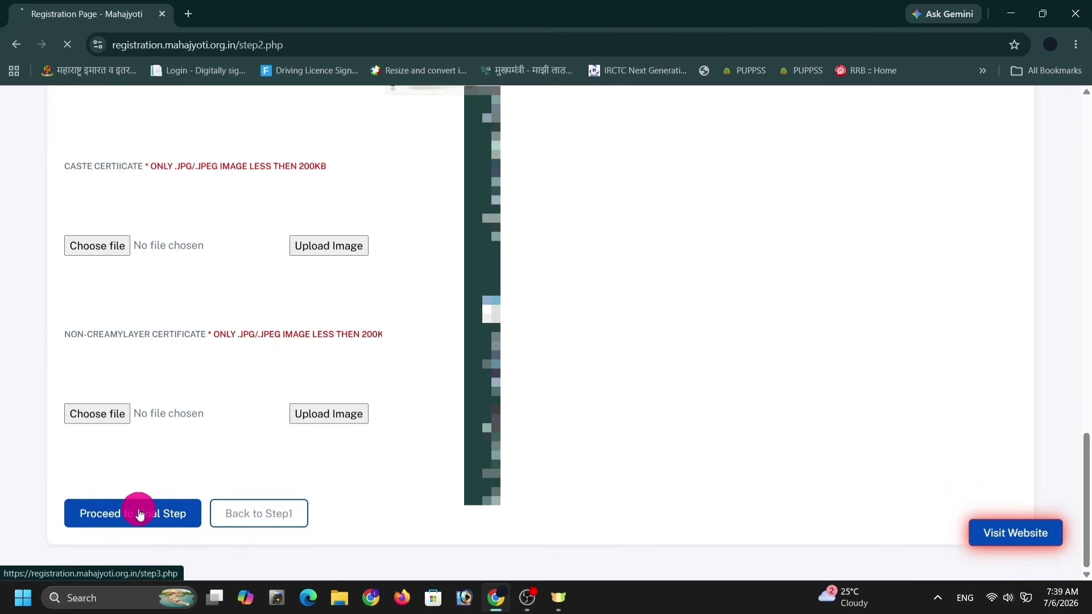
left_click(682, 313)
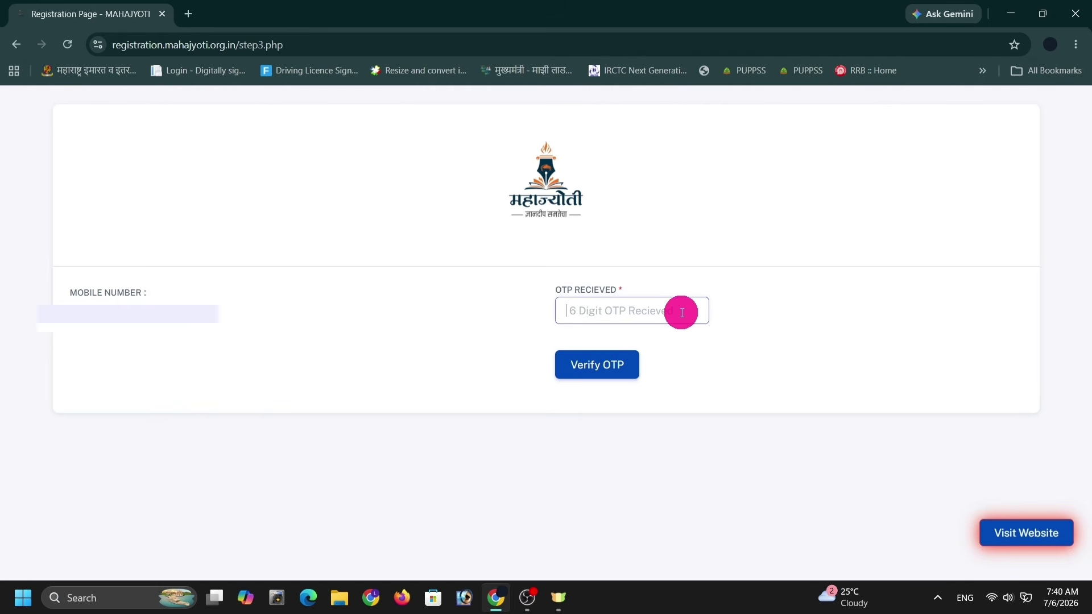
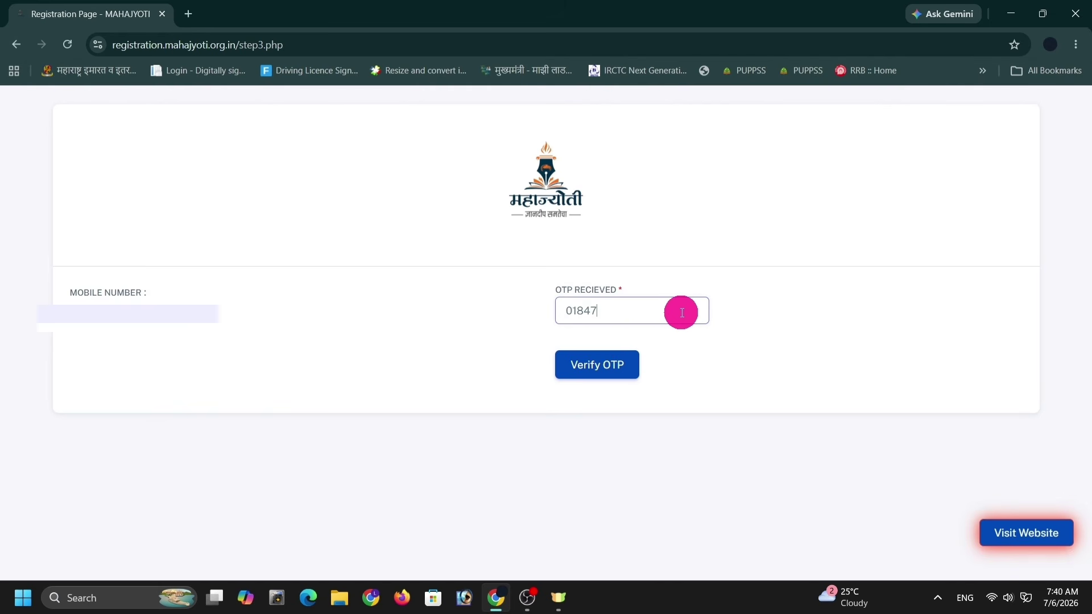
left_click(619, 373)
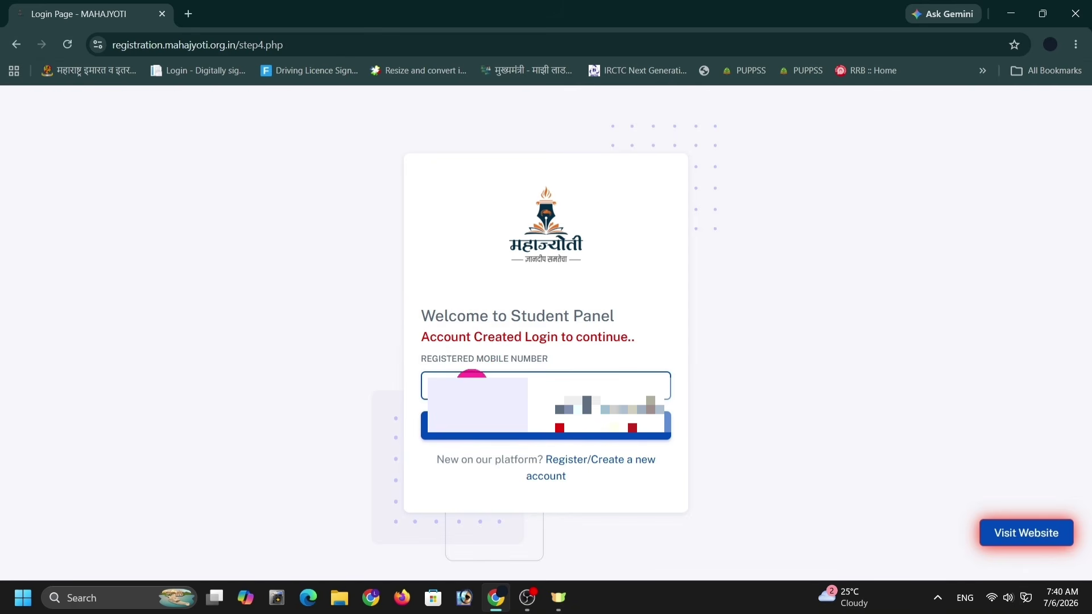
- Log in with the registered mobile number and its one-time password
left_click(505, 387)
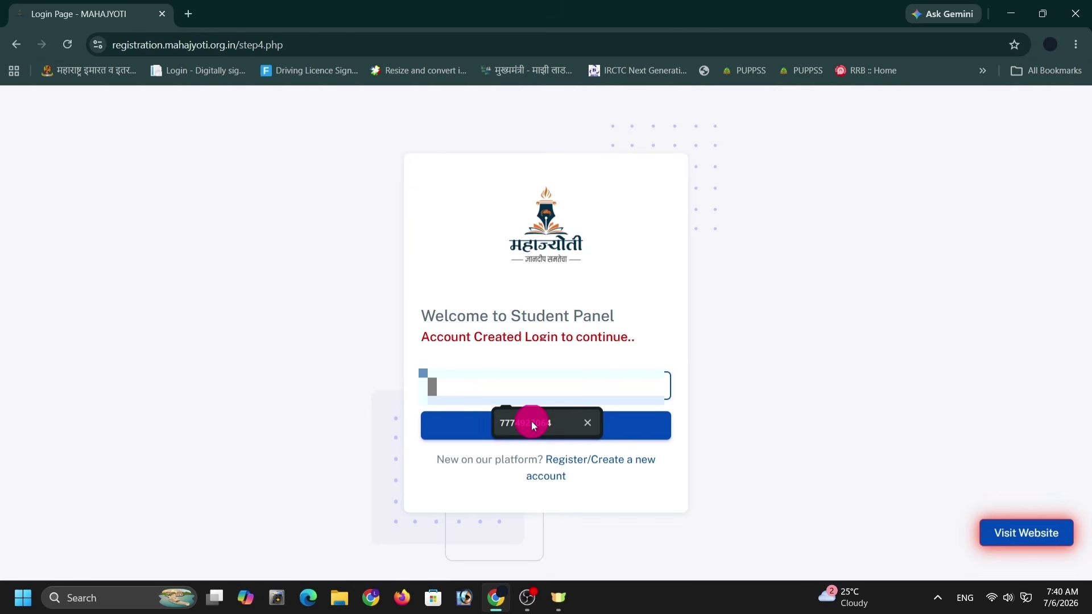
left_click(532, 424)
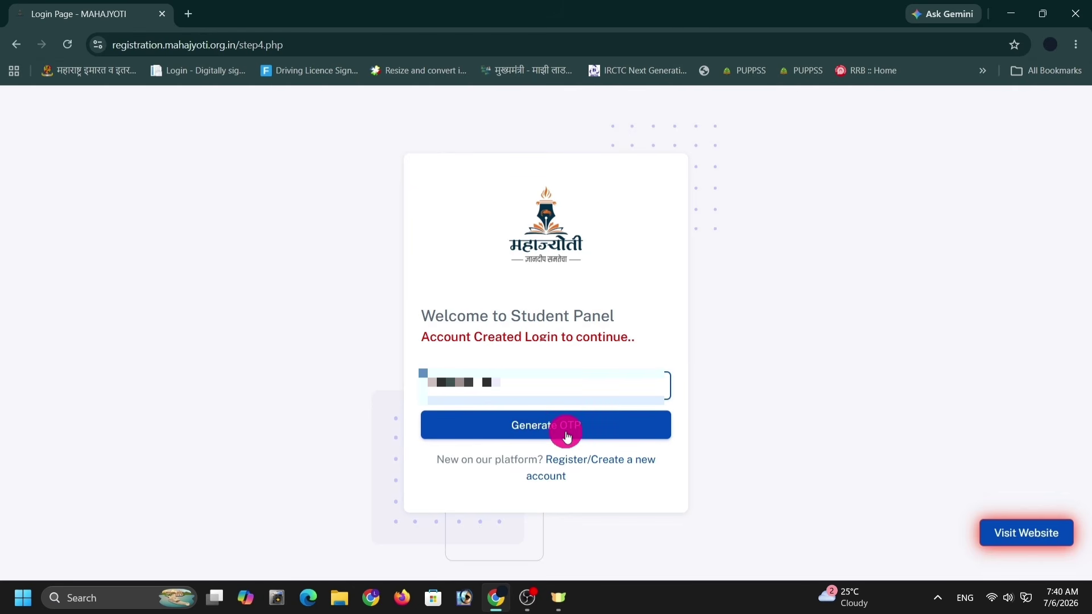
left_click(539, 418)
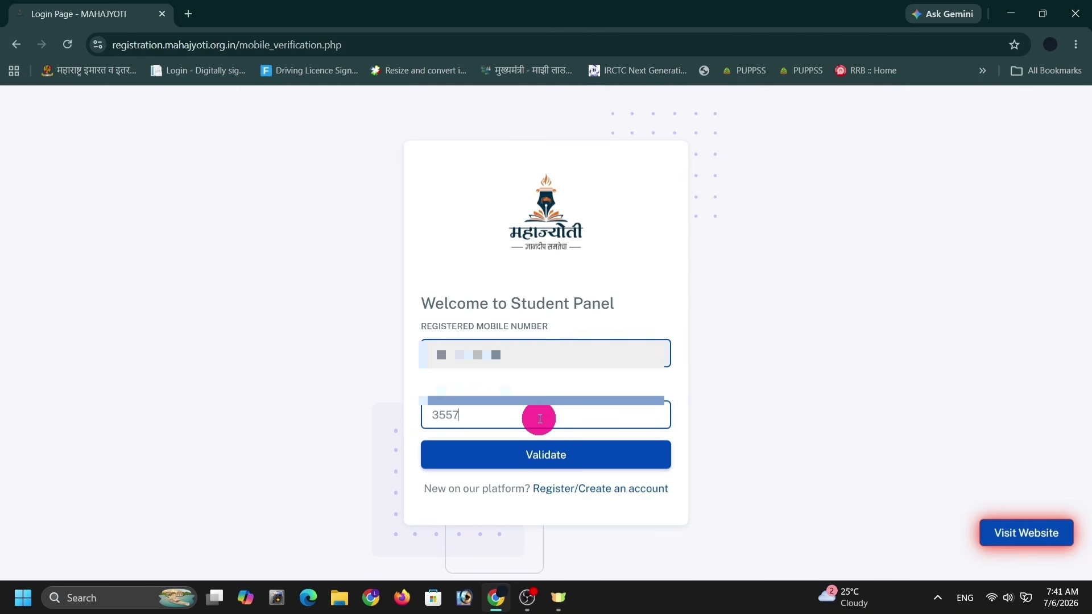
left_click(543, 458)
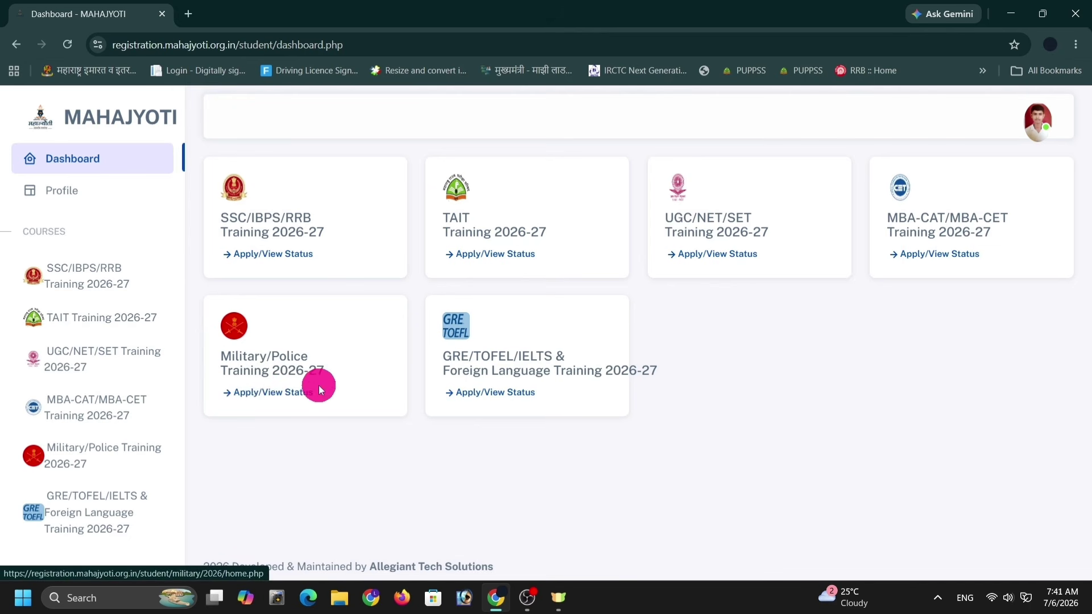
- Open the Military/Police Training 2026-27 application form and choose 10th as the qualification
left_click(242, 394)
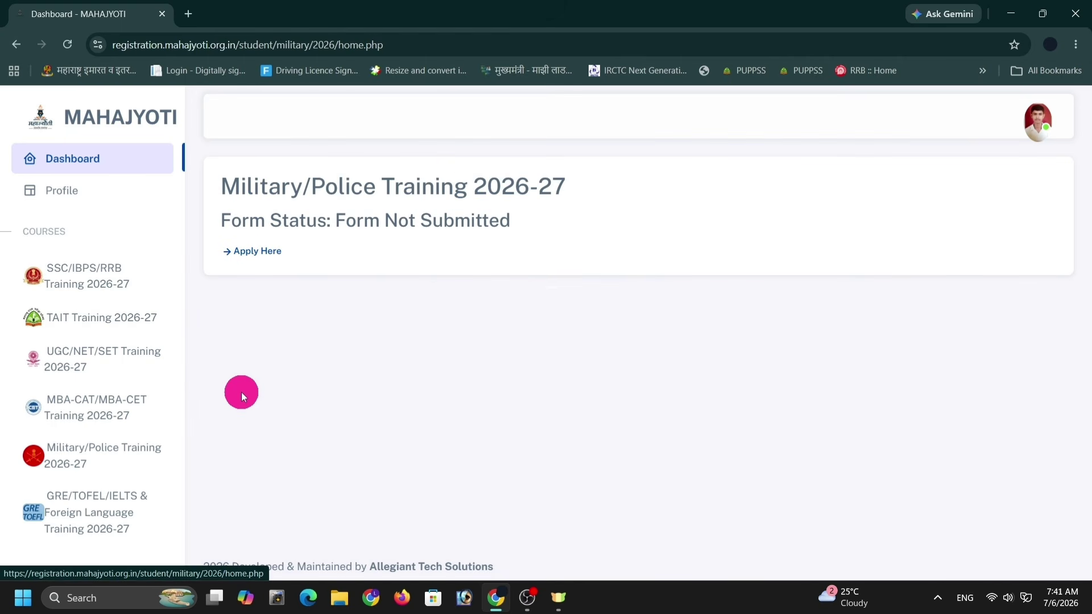
left_click(254, 253)
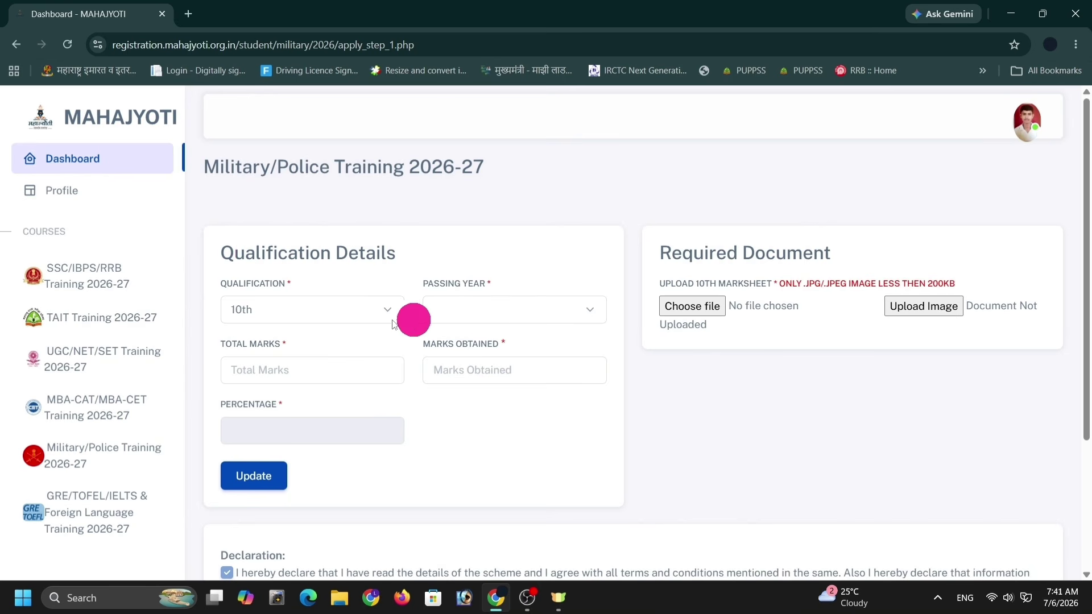
left_click(296, 310)
left_click(300, 310)
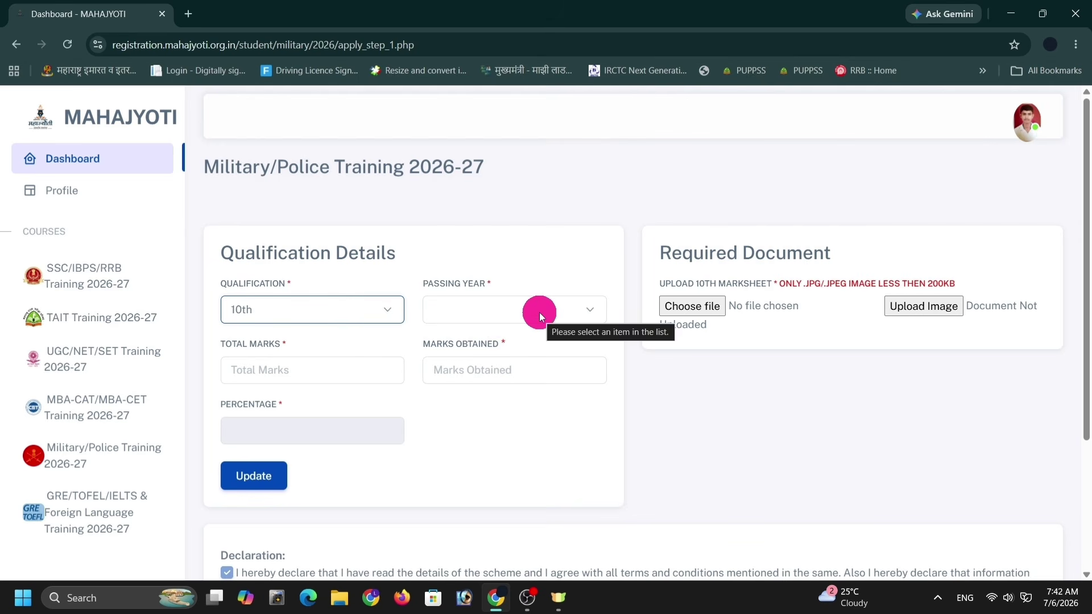
- Set passing year 2023 and enter 374 of 500 marks, giving 74.80%
left_click(491, 316)
scroll(489, 227, "down", 1)
scroll(488, 185, "down", 1)
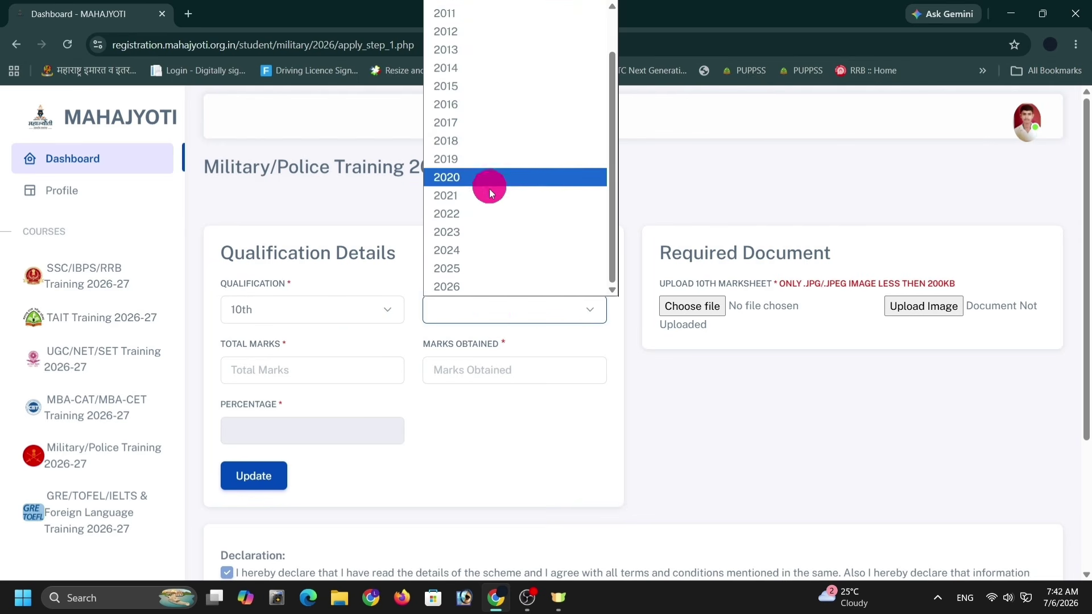
left_click(494, 233)
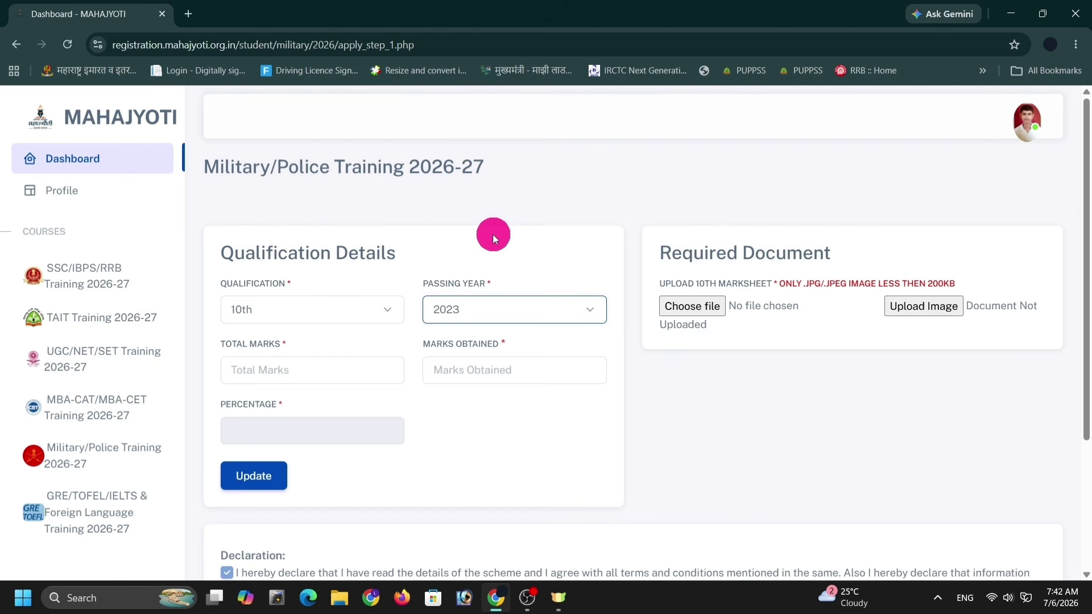
left_click(334, 378)
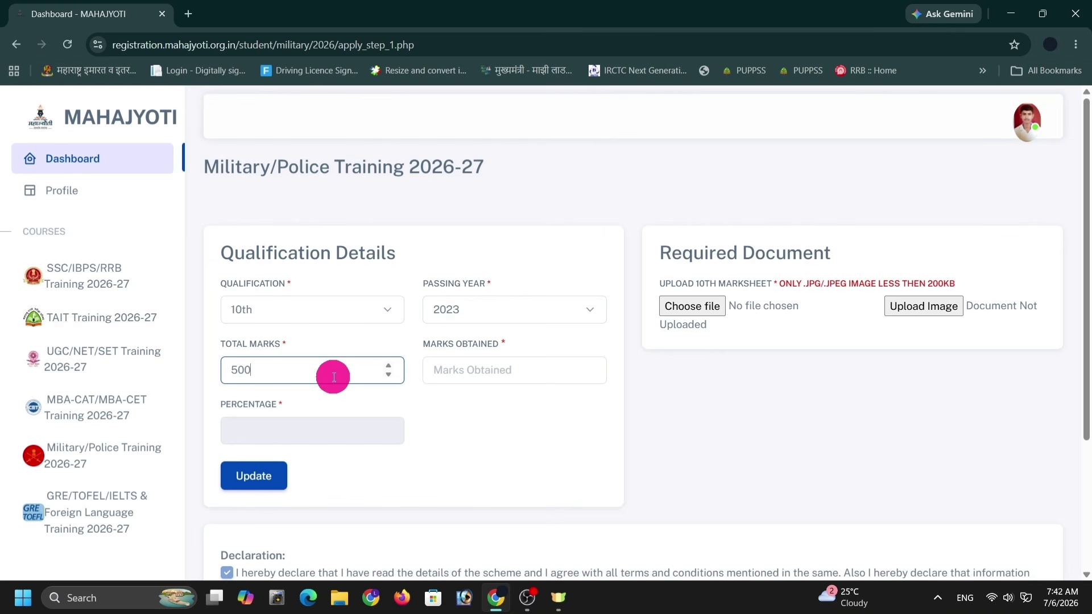
left_click(488, 373)
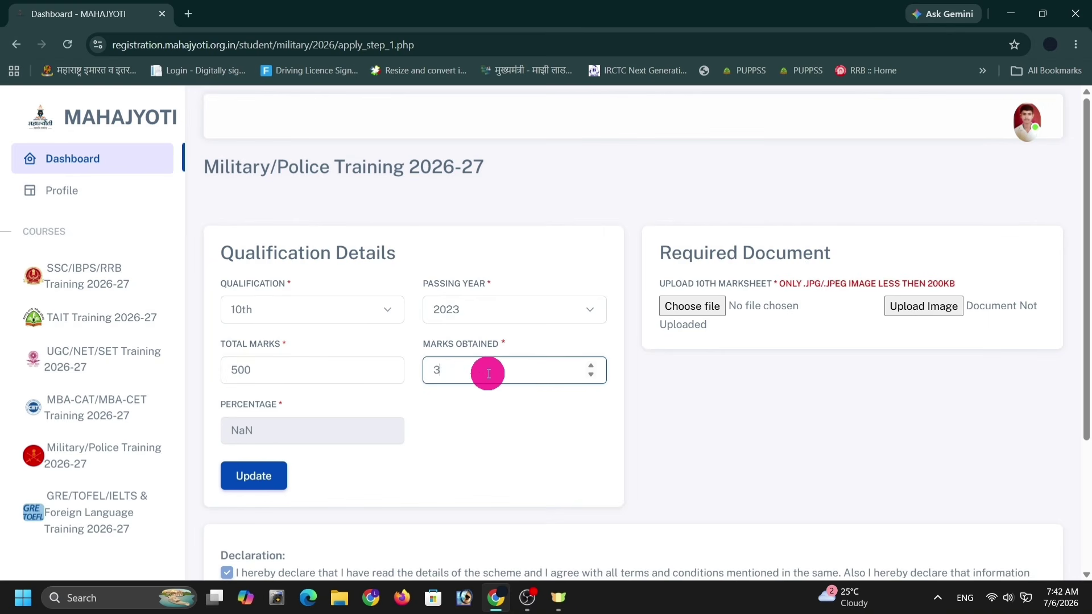
type("374")
left_click(518, 472)
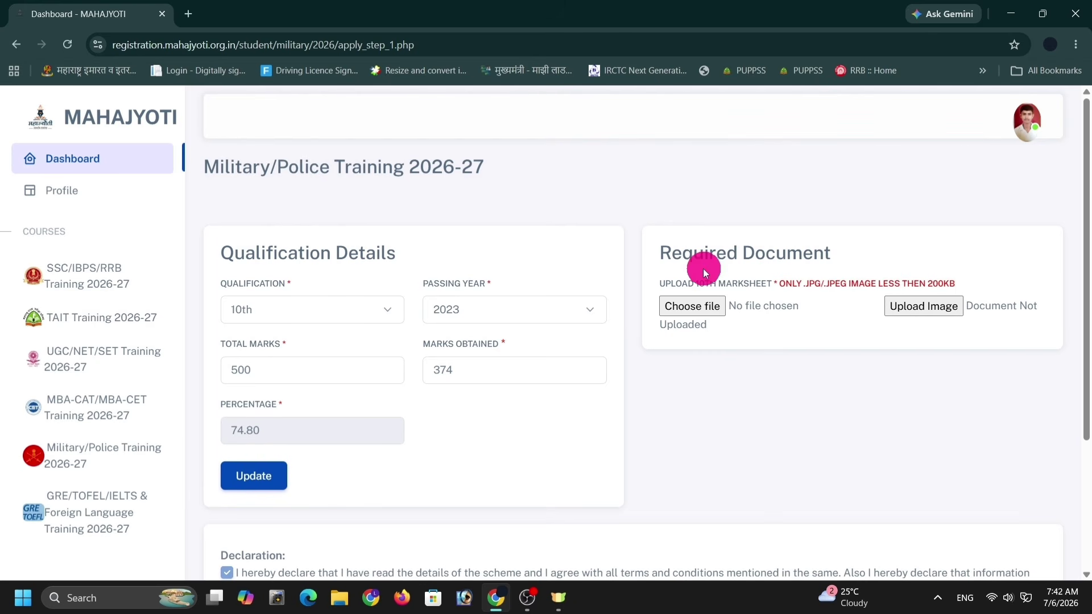
- Upload the '10th marksheet' image to the application, then press Final Submit
left_click(701, 306)
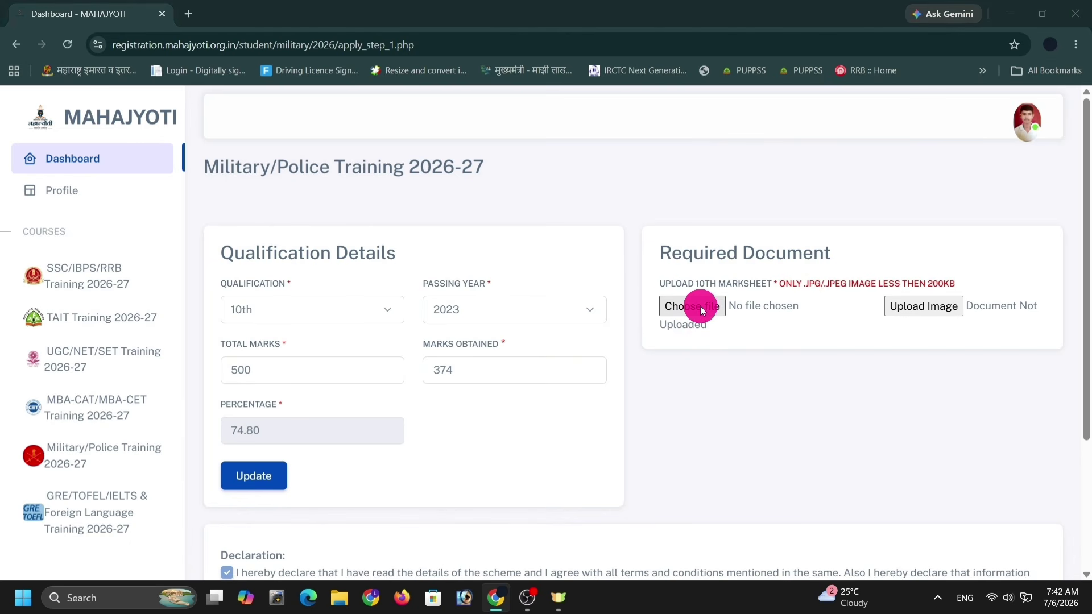
left_click(212, 132)
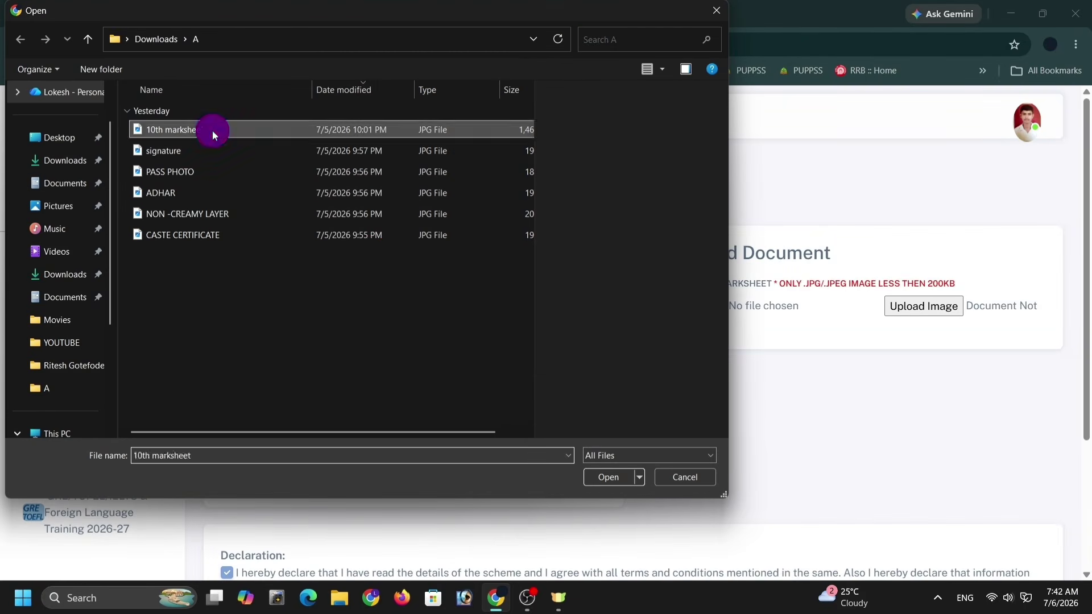
double_click(212, 131)
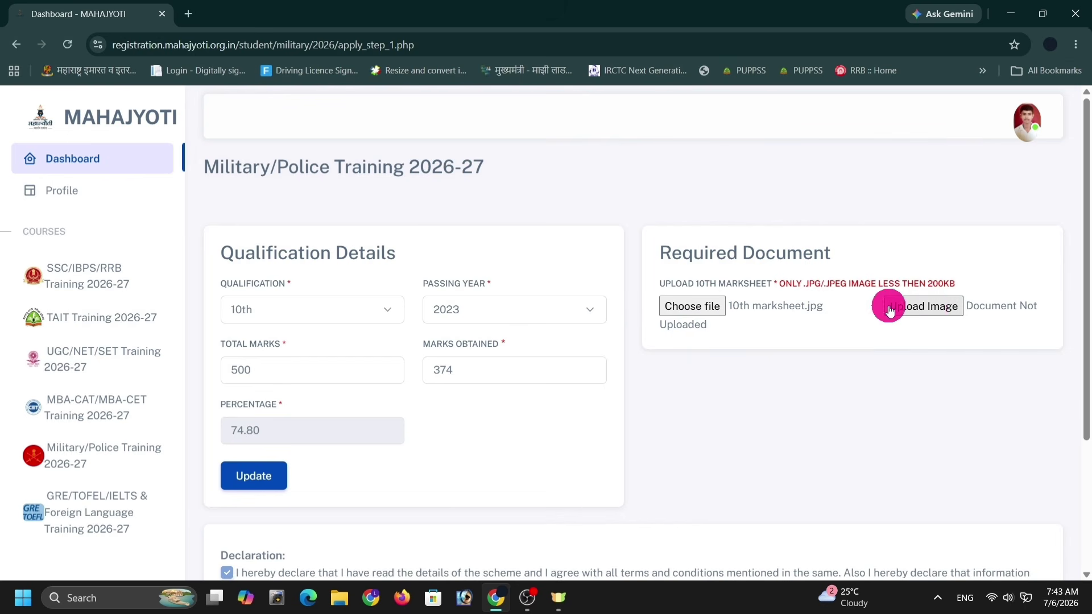
left_click(925, 313)
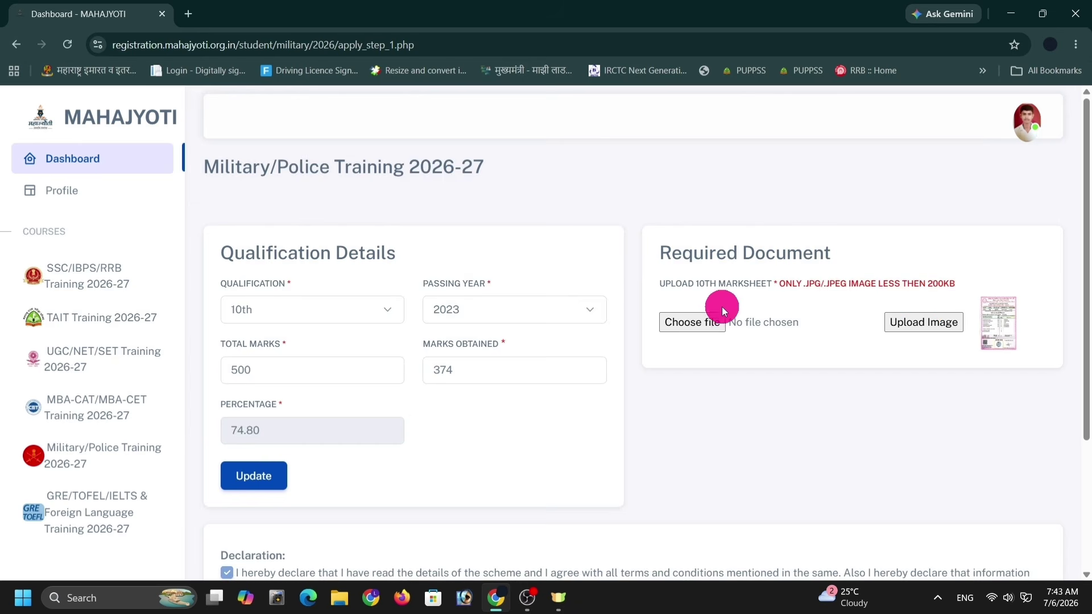
scroll(722, 306, "down", 3)
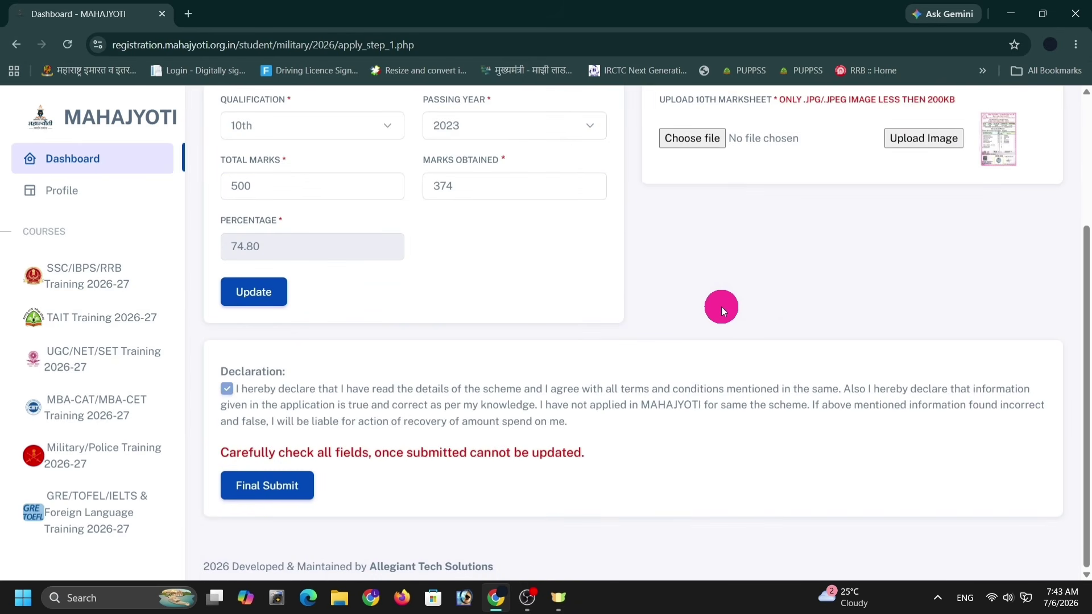
left_click(290, 490)
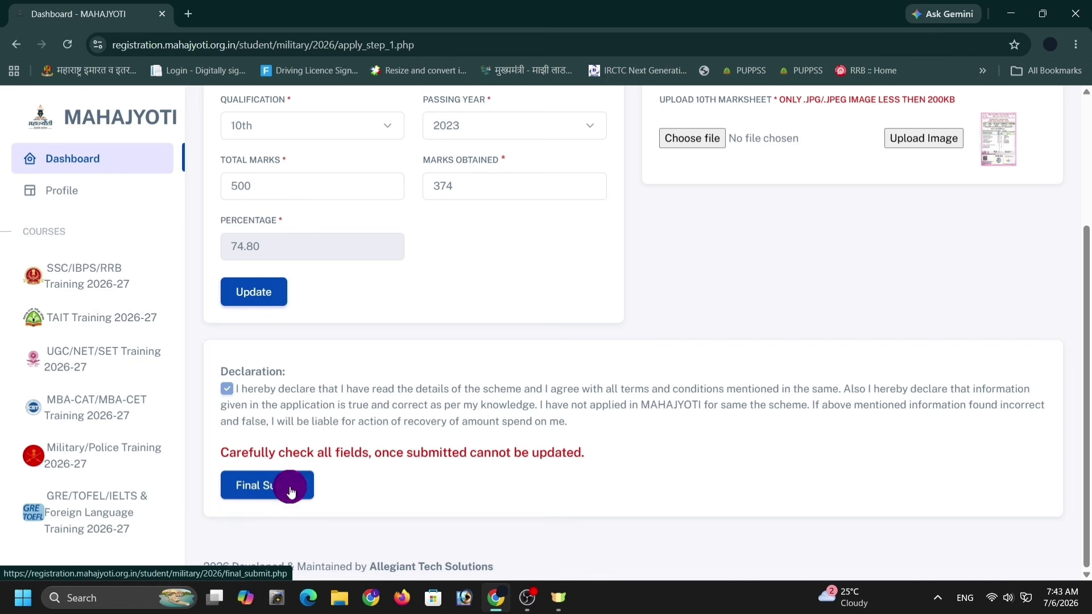
- Download the submitted Military/Police Training form, review it, and print it
scroll(289, 487, "down", 3)
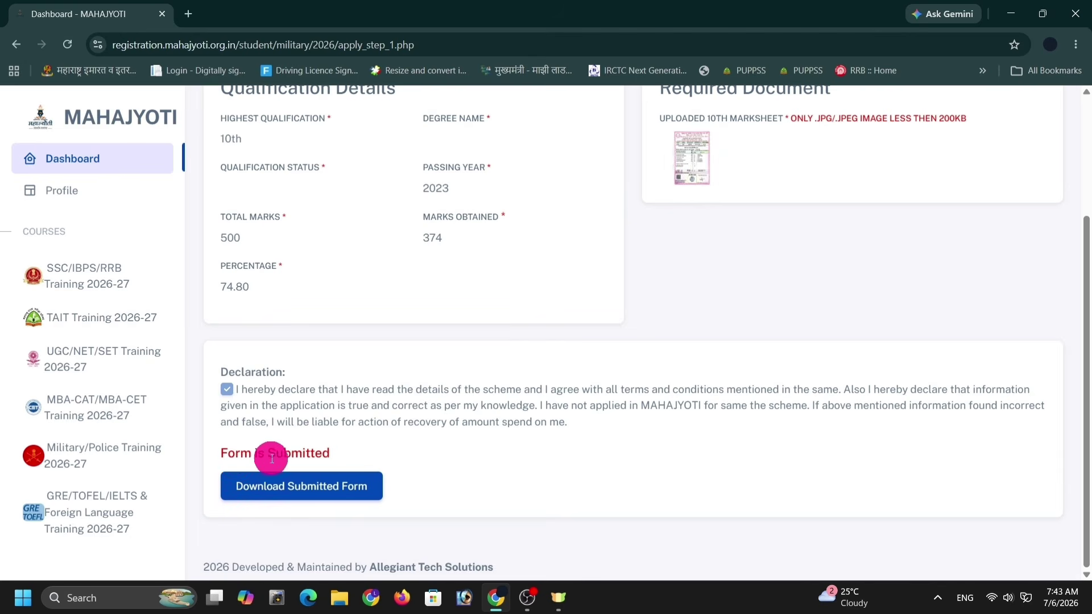
left_click(301, 493)
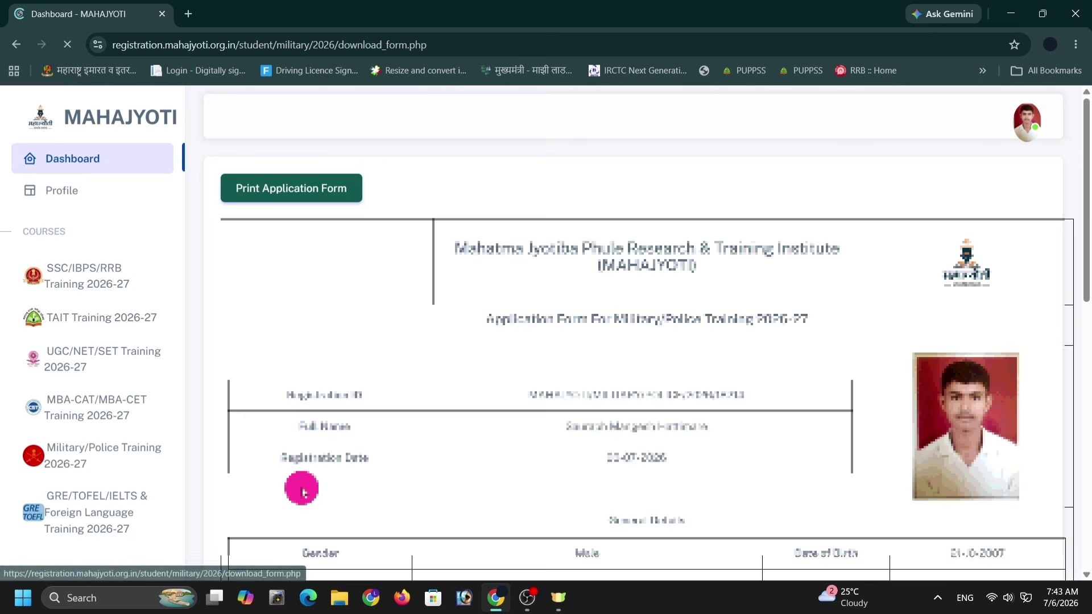
scroll(592, 311, "down", 8)
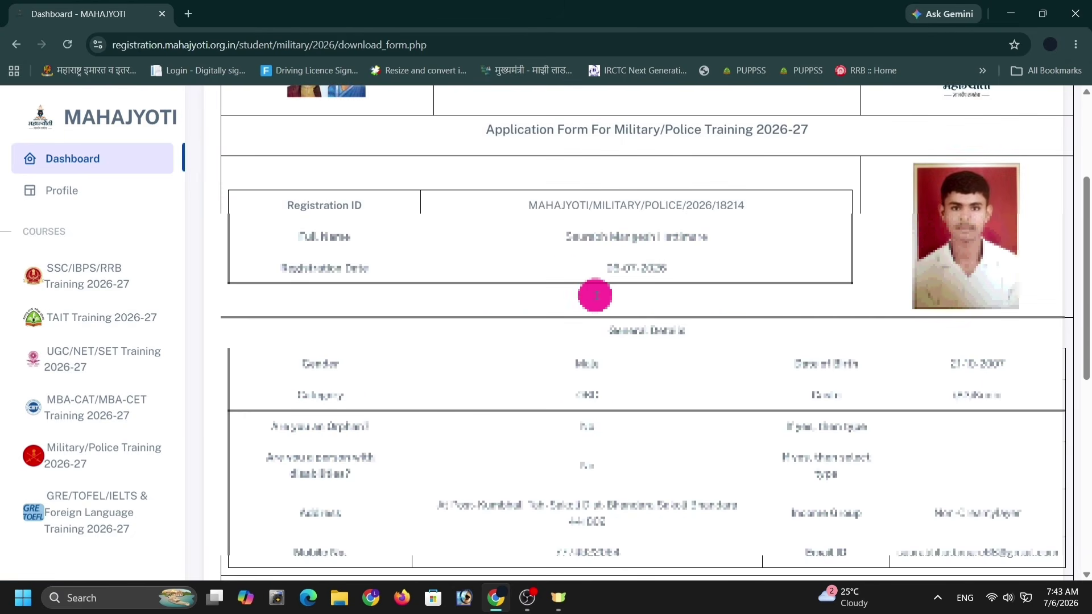
scroll(592, 304, "down", 2)
scroll(585, 305, "up", 10)
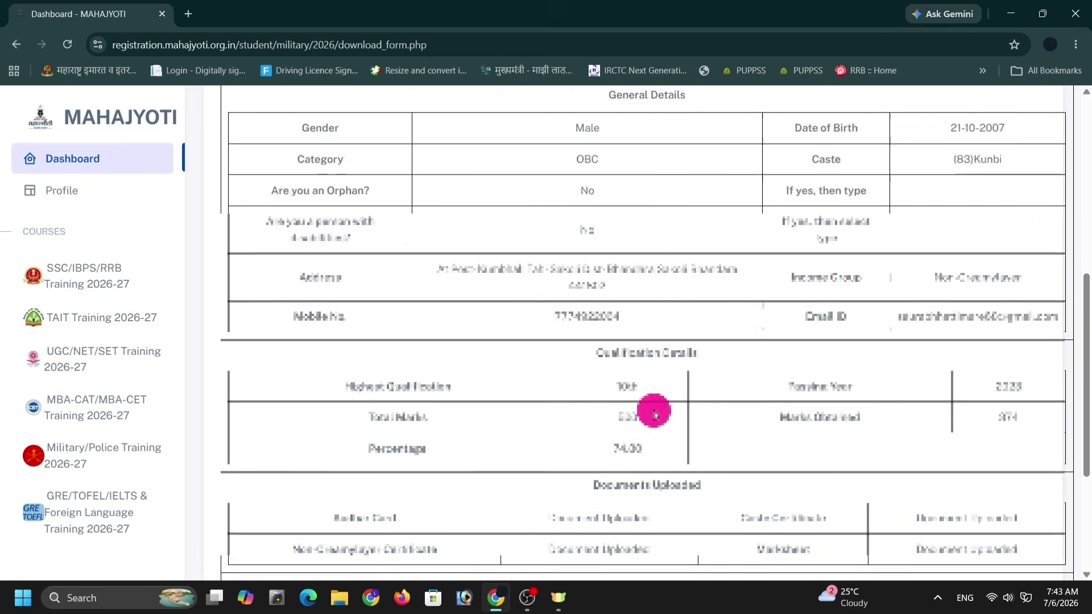
scroll(558, 307, "up", 2)
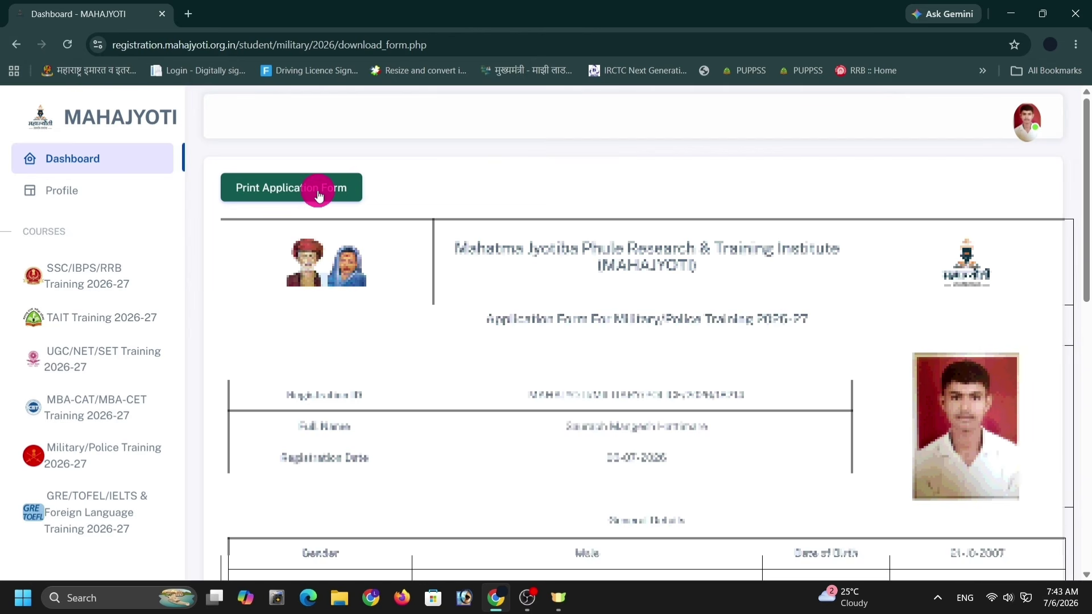
left_click(319, 193)
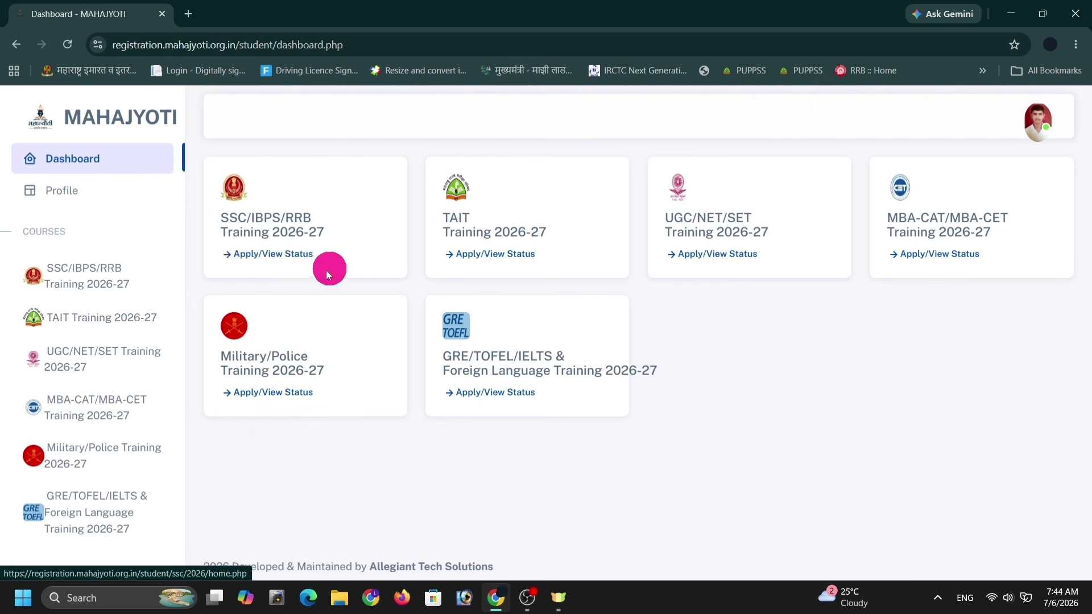
left_click(265, 261)
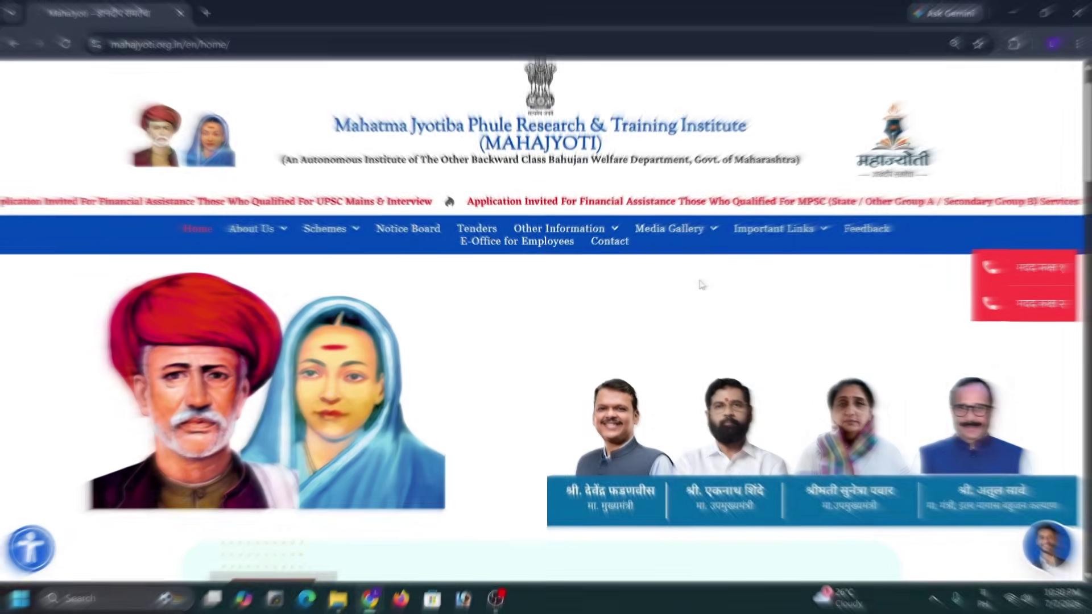